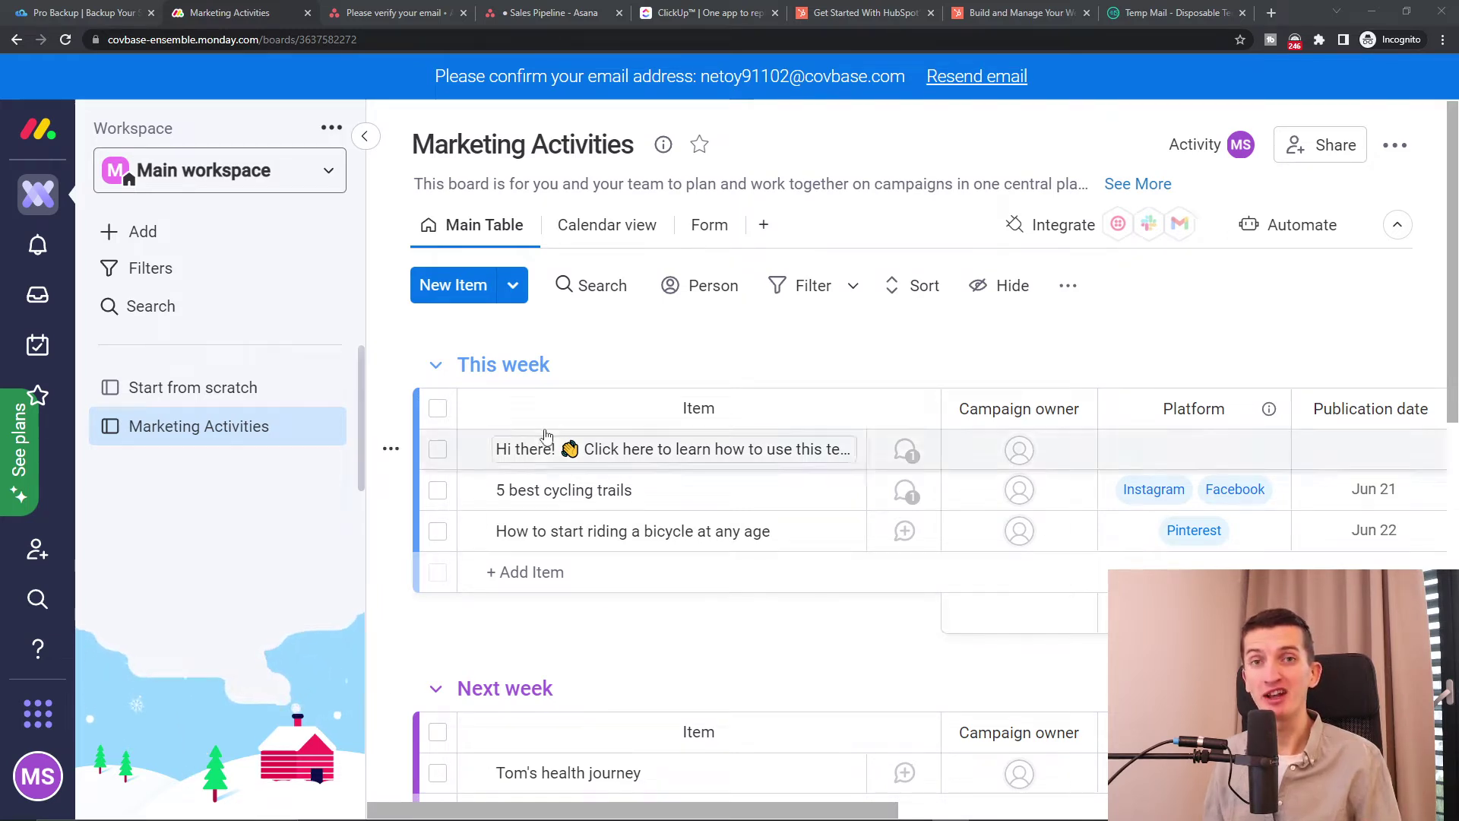
Go from Pro Backup's integrations list to the monday.com backup page and start its free trial.
left_click(110, 8)
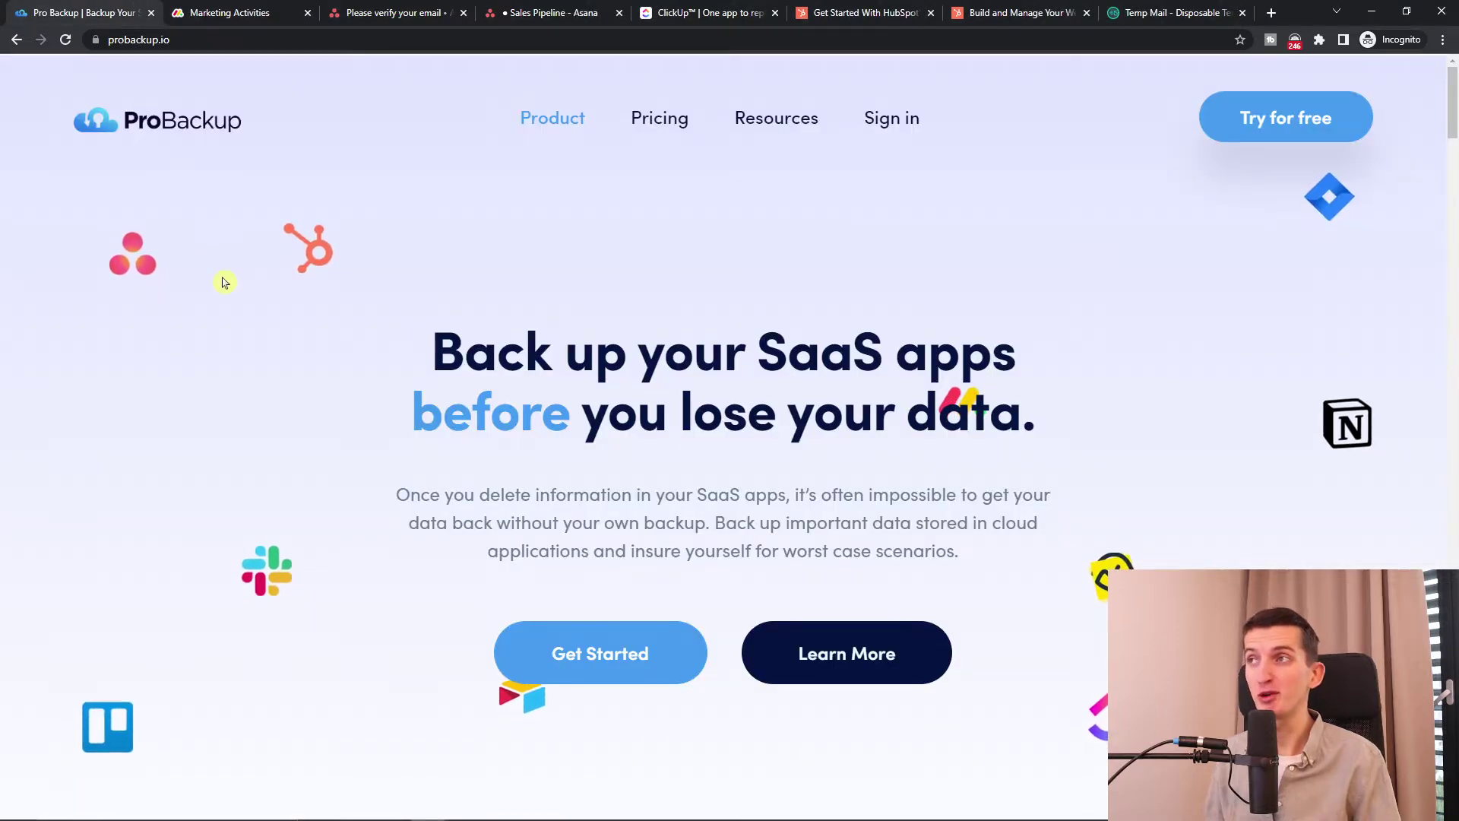
scroll(510, 410, "down", 1)
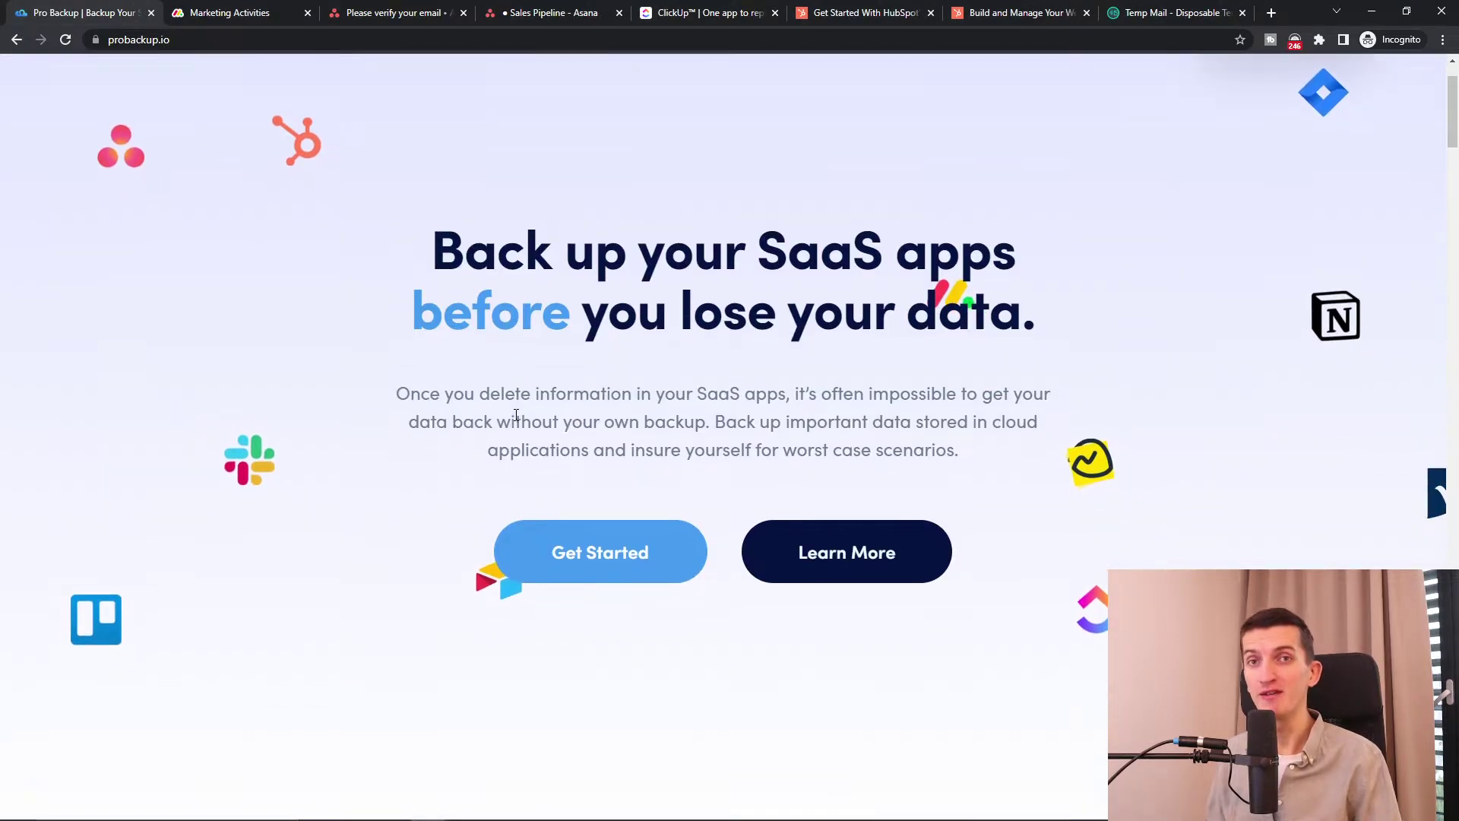
scroll(515, 404, "up", 1)
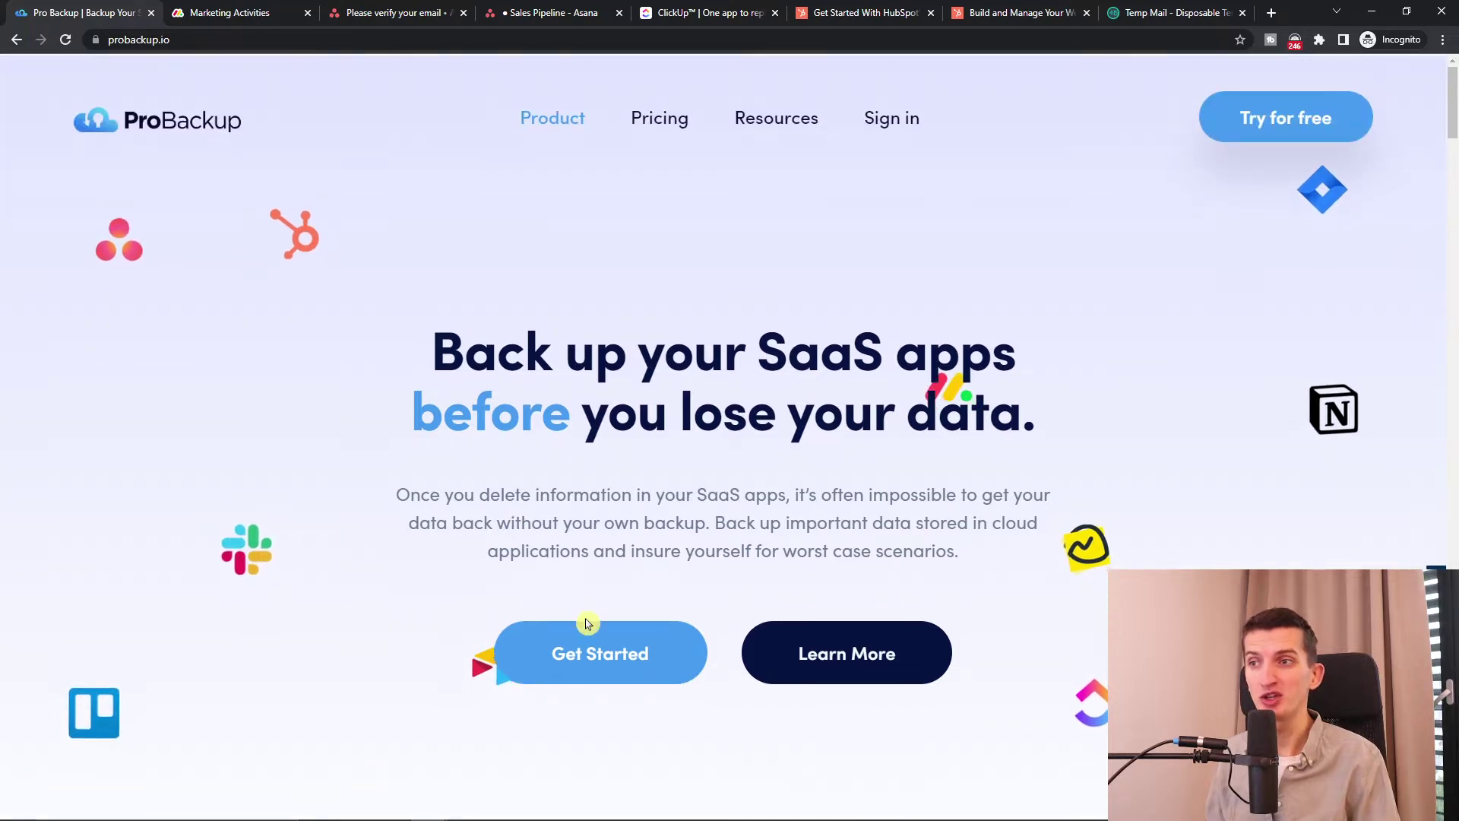
left_click(617, 655)
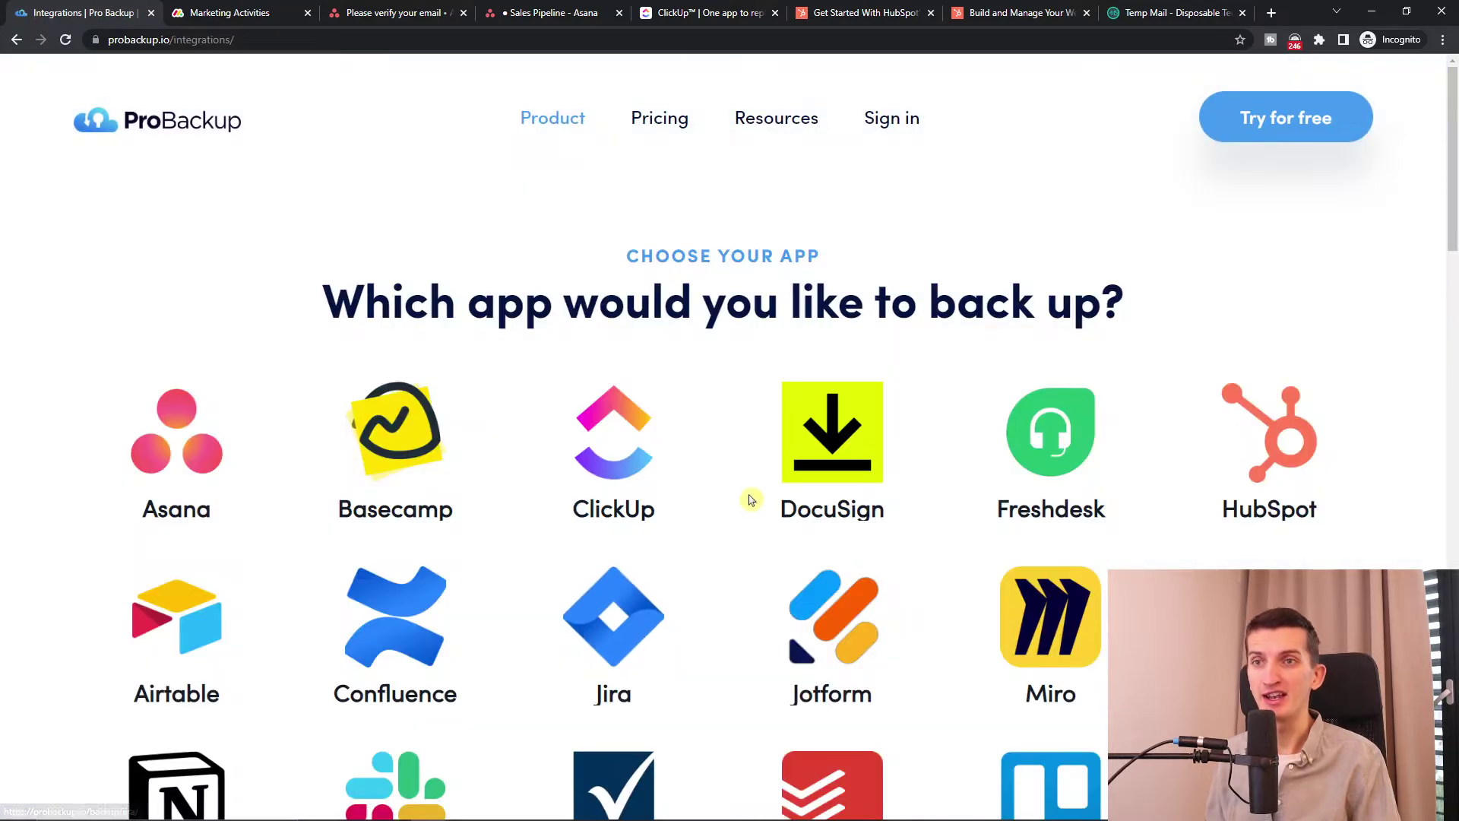
scroll(1091, 563, "down", 1)
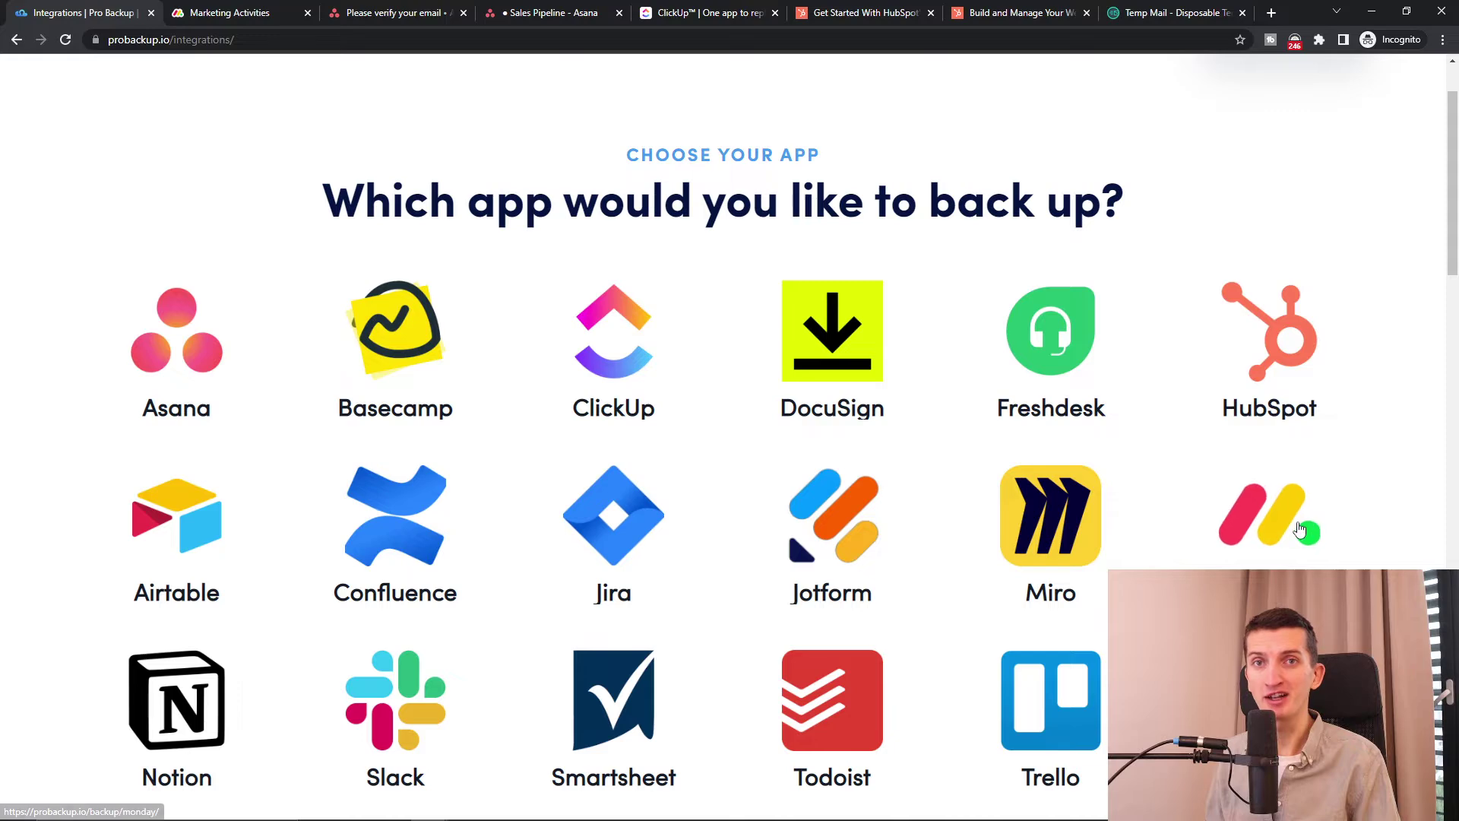
left_click(1293, 526)
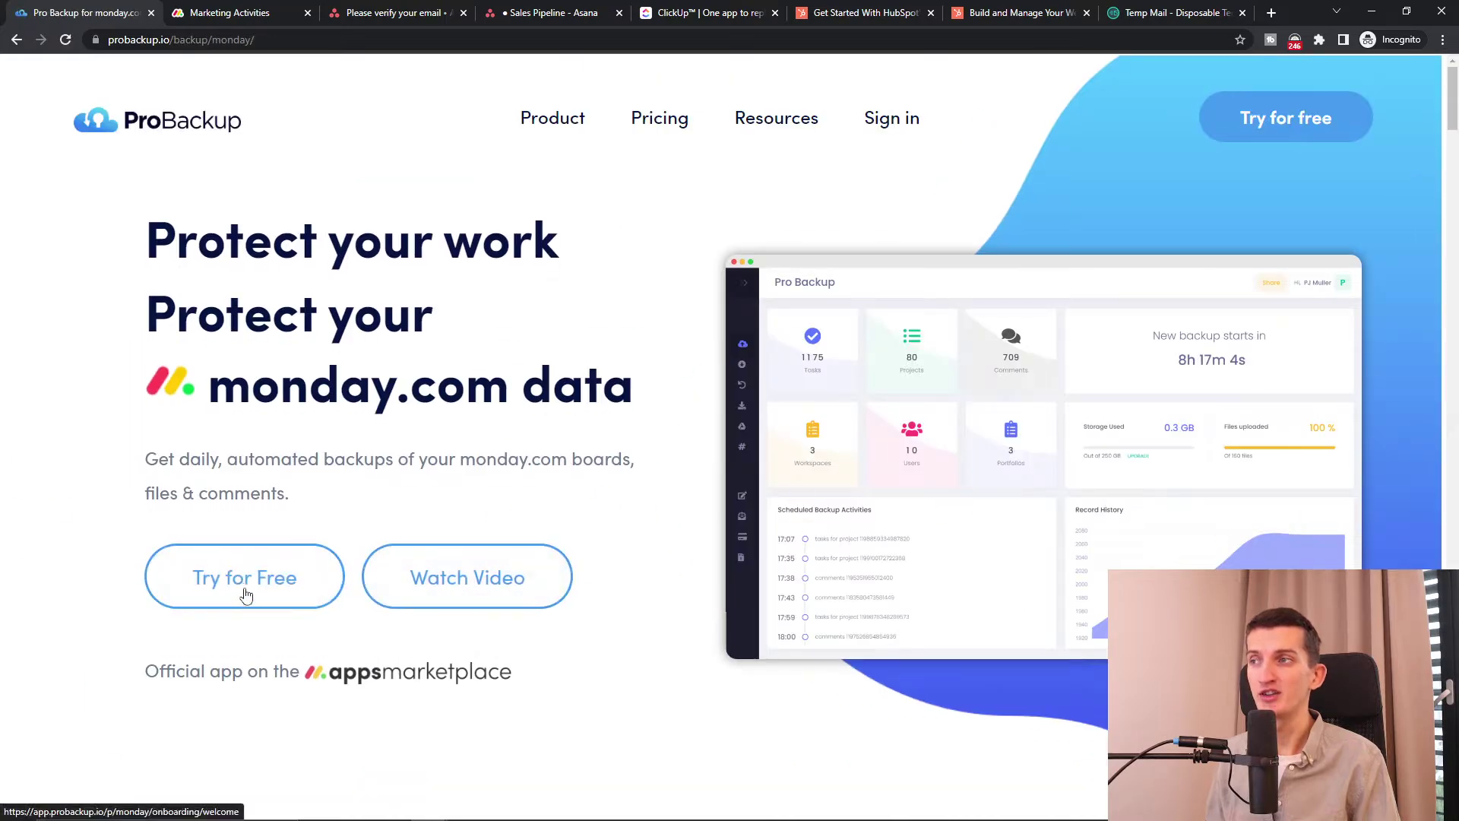
left_click(244, 590)
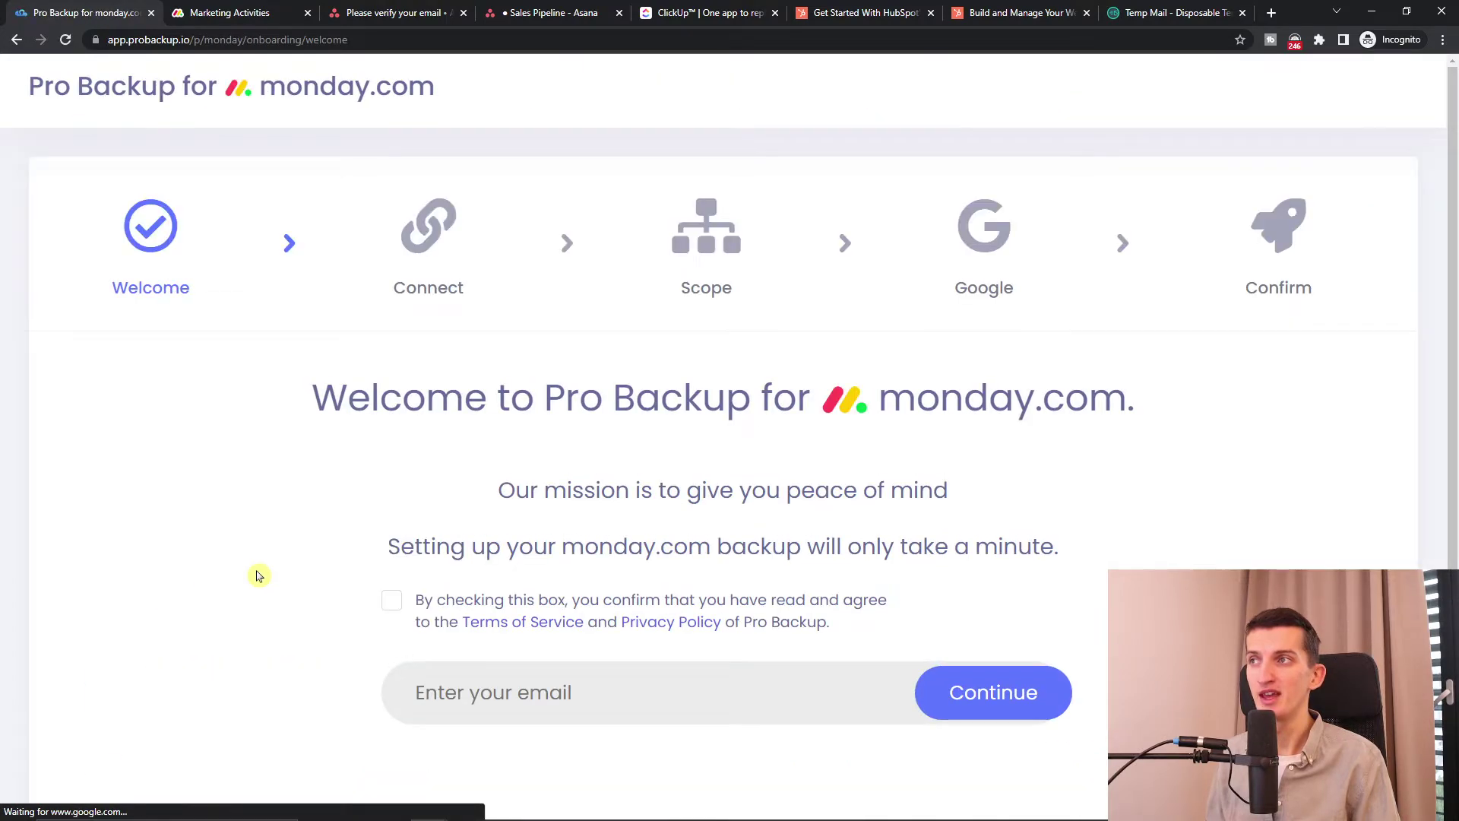
Accept the terms of service and privacy policy, enter the account e-mail, and continue.
left_click_drag(318, 325, 1019, 335)
left_click(402, 543)
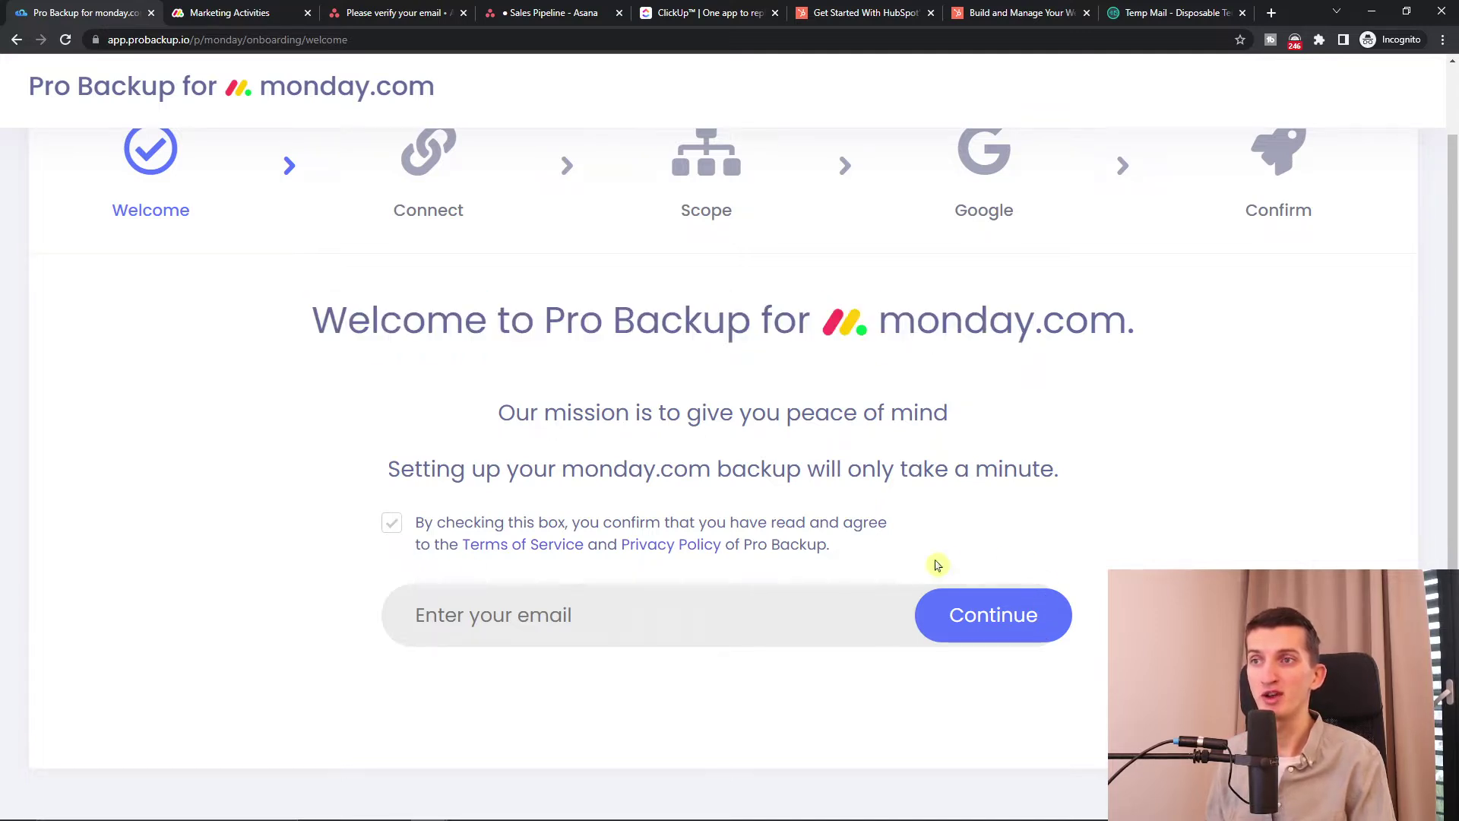
key("ctrl+v")
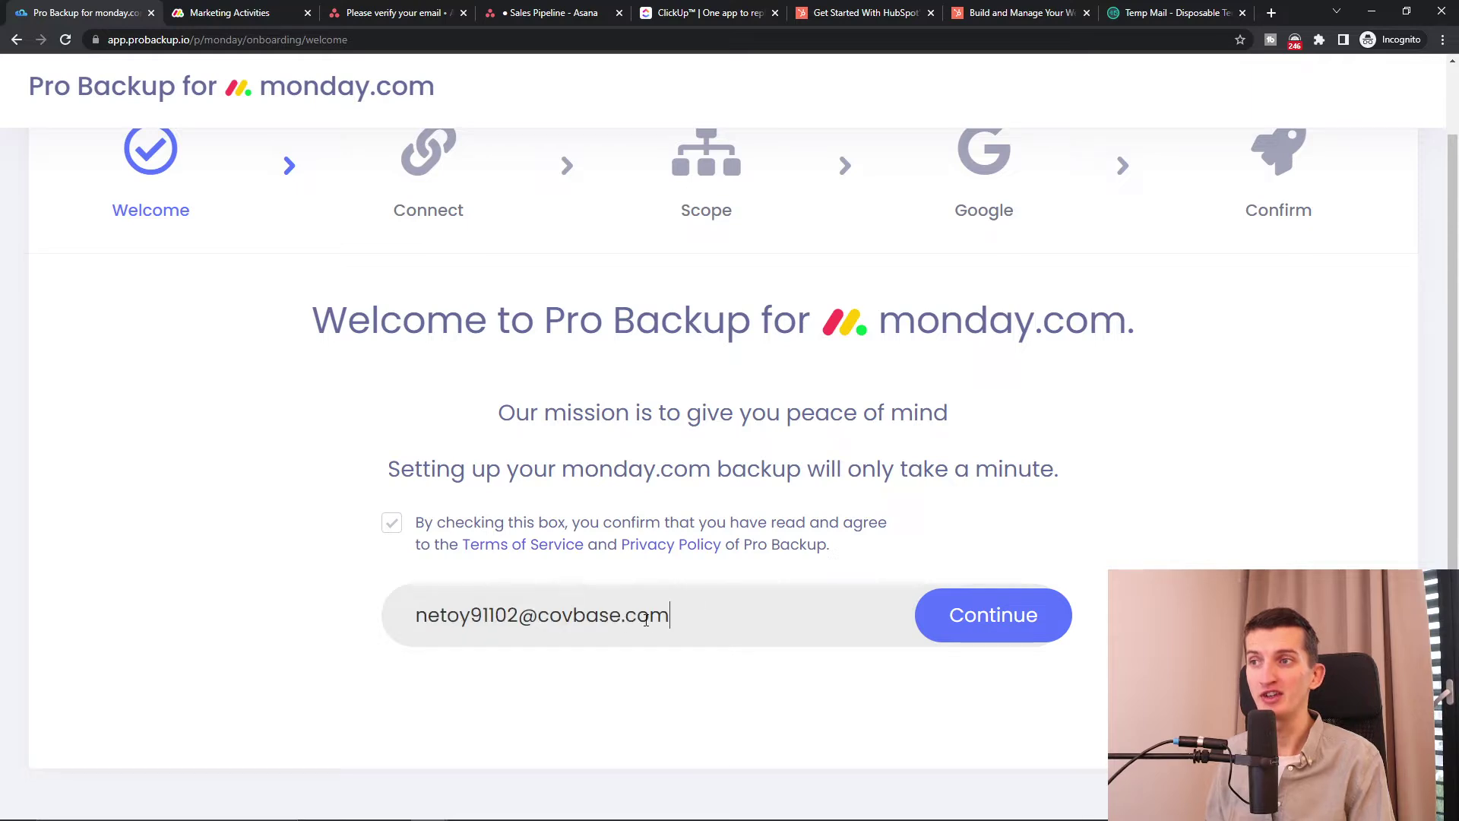
left_click(1036, 616)
scroll(1014, 612, "down", 3)
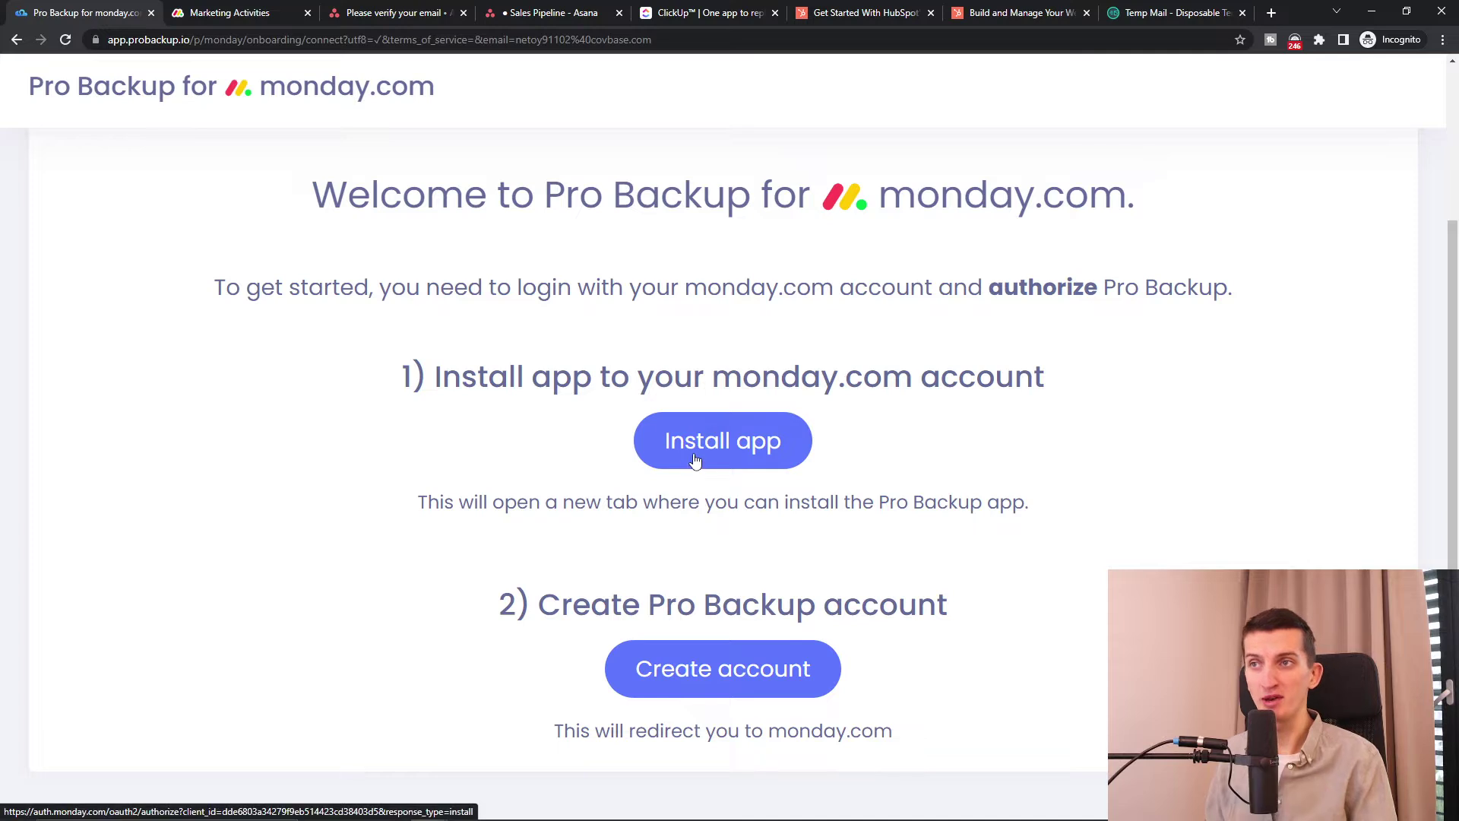
Install Pro Backup on the monday.com account for All Workspaces.
left_click(697, 453)
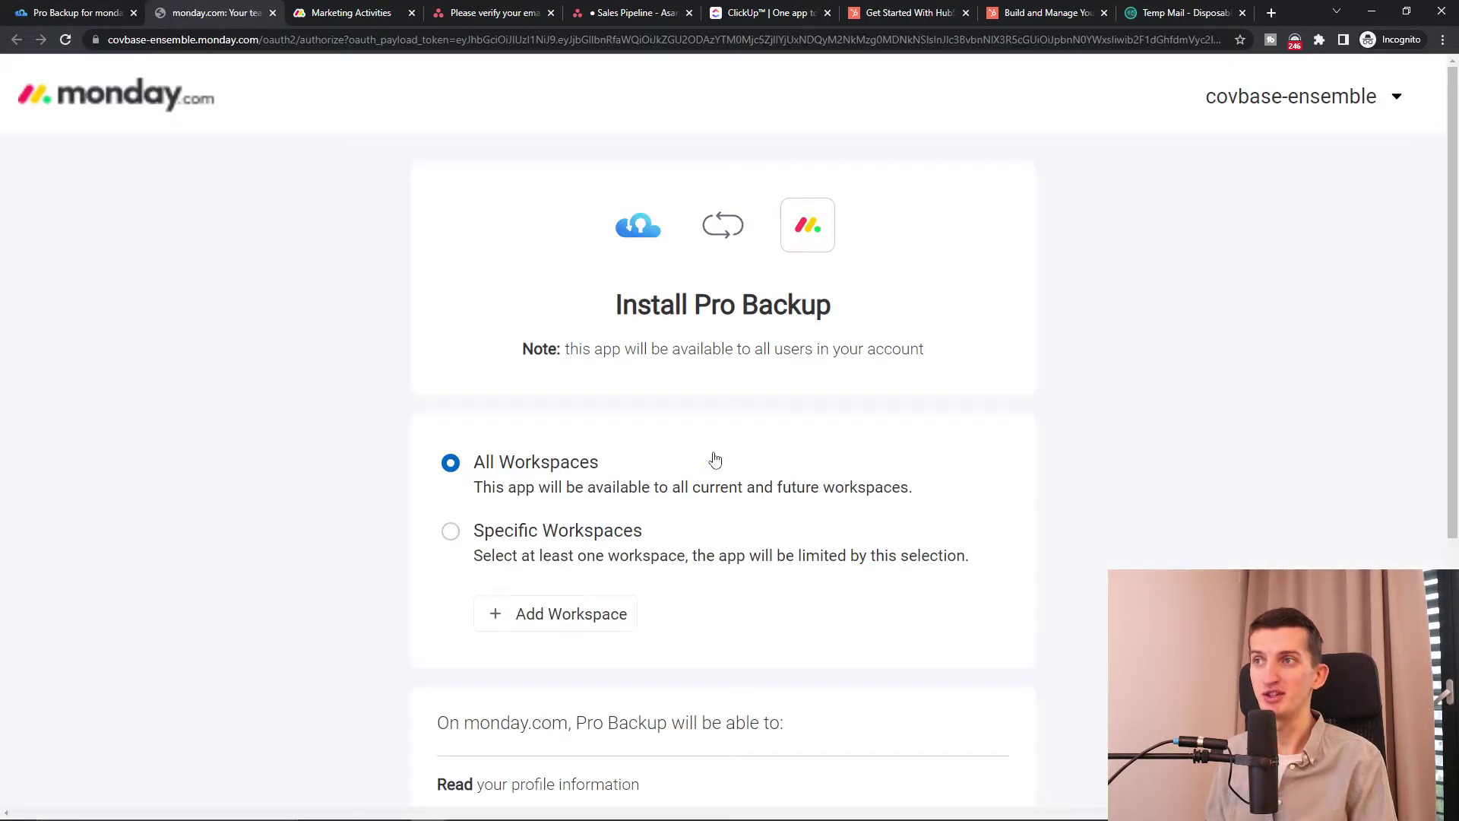
scroll(706, 458, "down", 1)
left_click(639, 432)
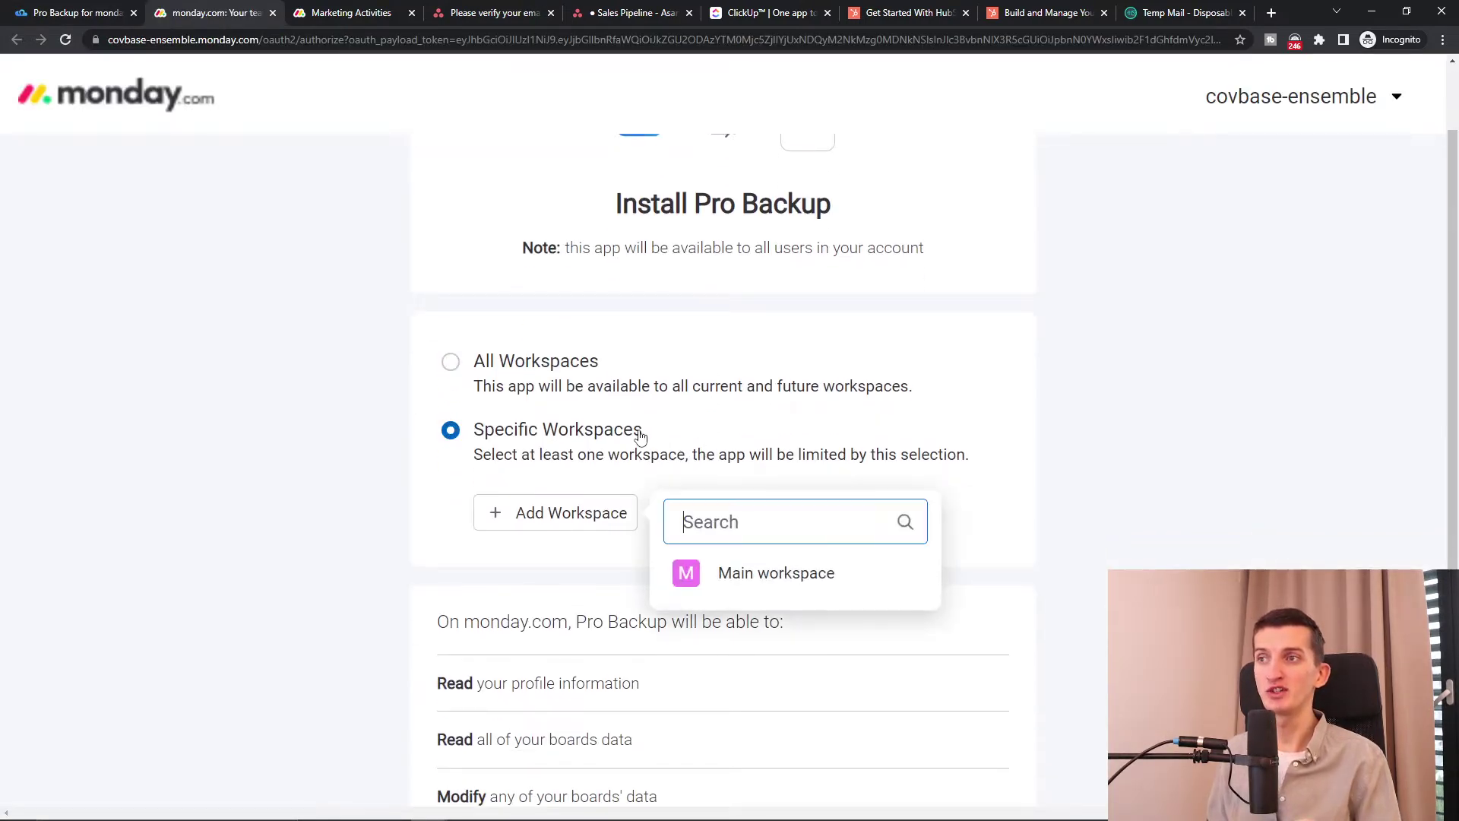
left_click(580, 401)
scroll(729, 407, "down", 4)
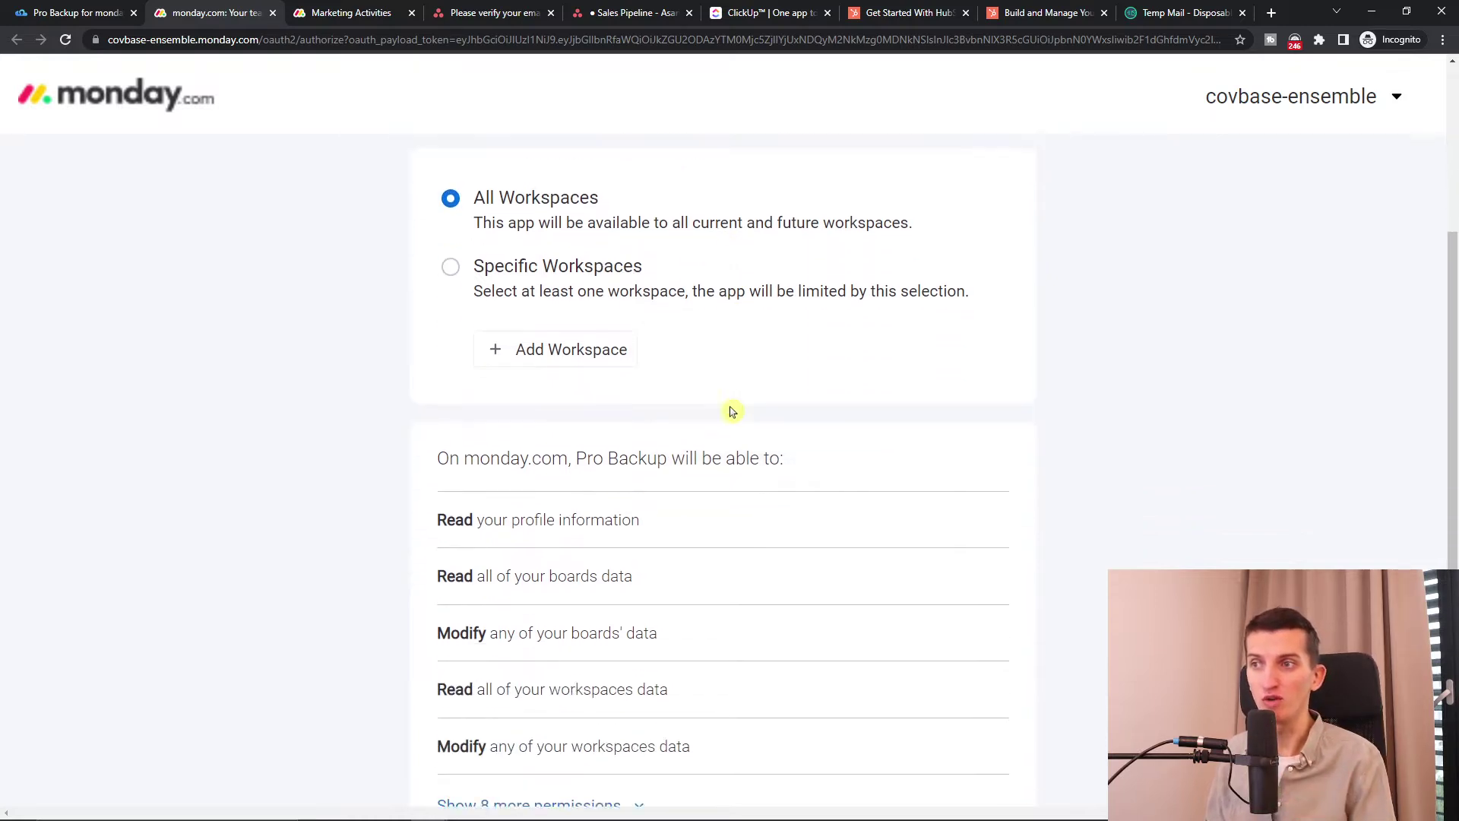
left_click(776, 754)
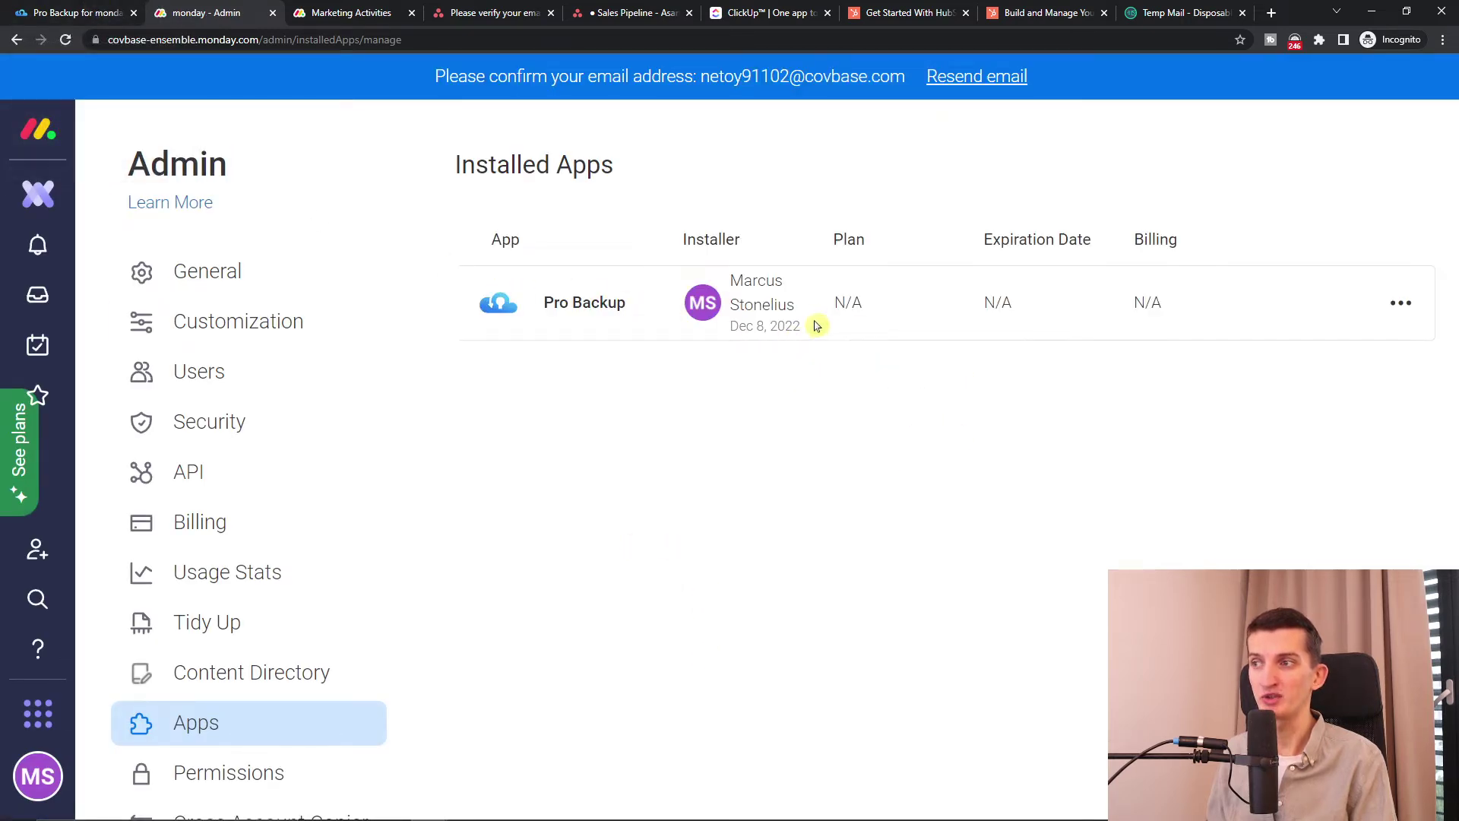
Back in the Pro Backup setup, authorize Pro Backup to access the monday.com account.
left_click(72, 10)
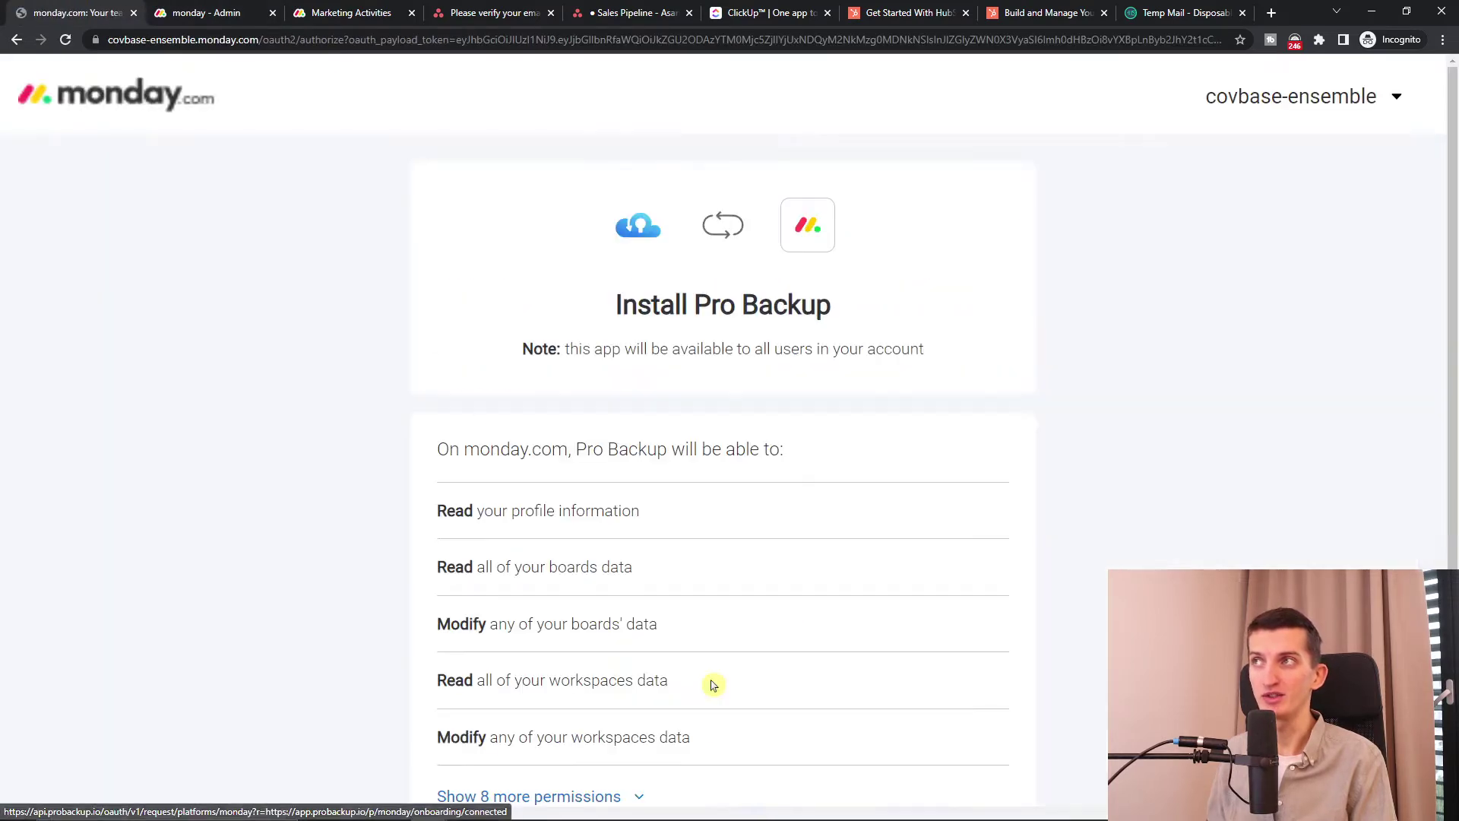
scroll(708, 669, "down", 2)
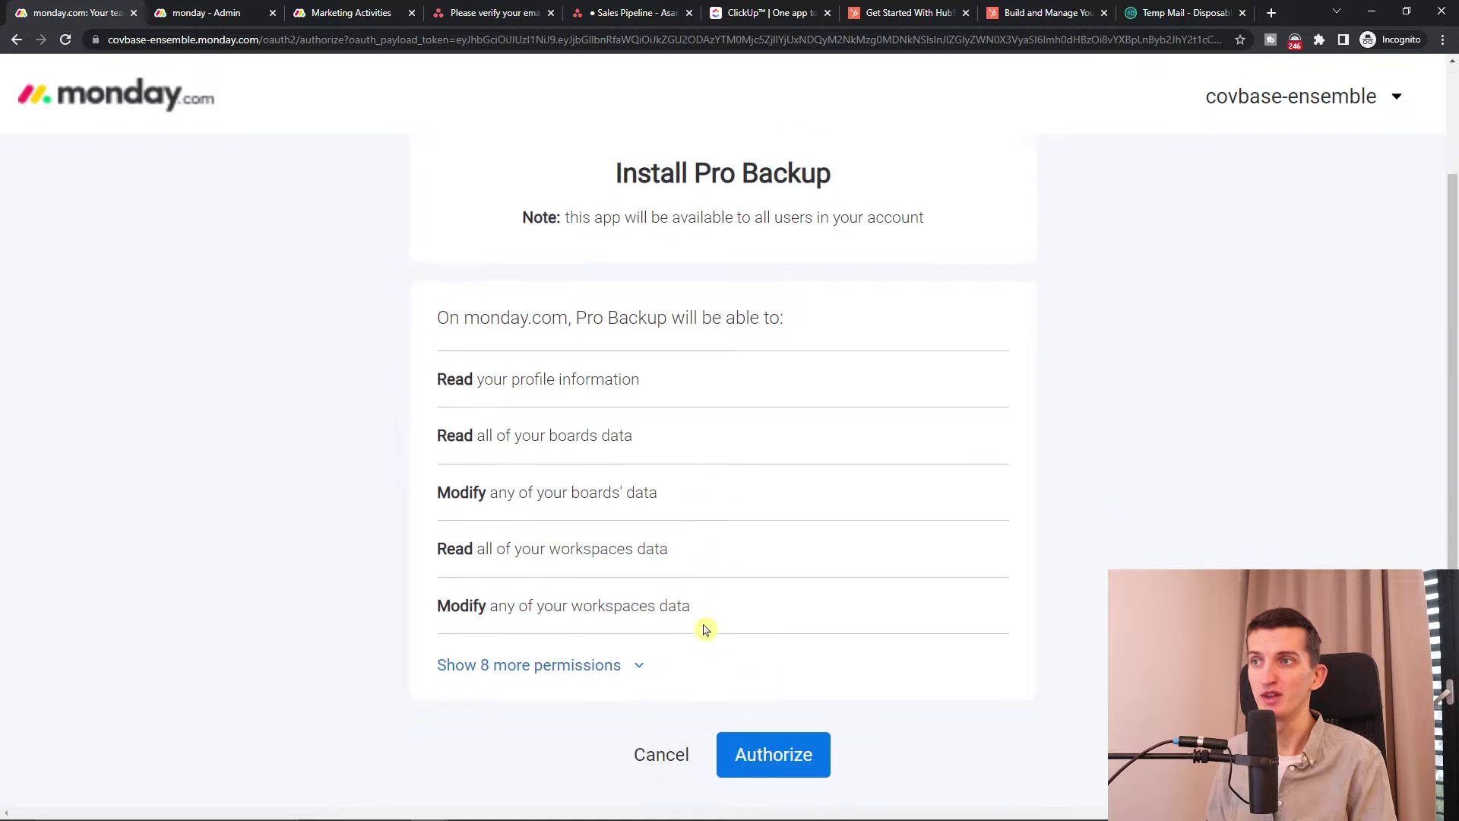
left_click(803, 746)
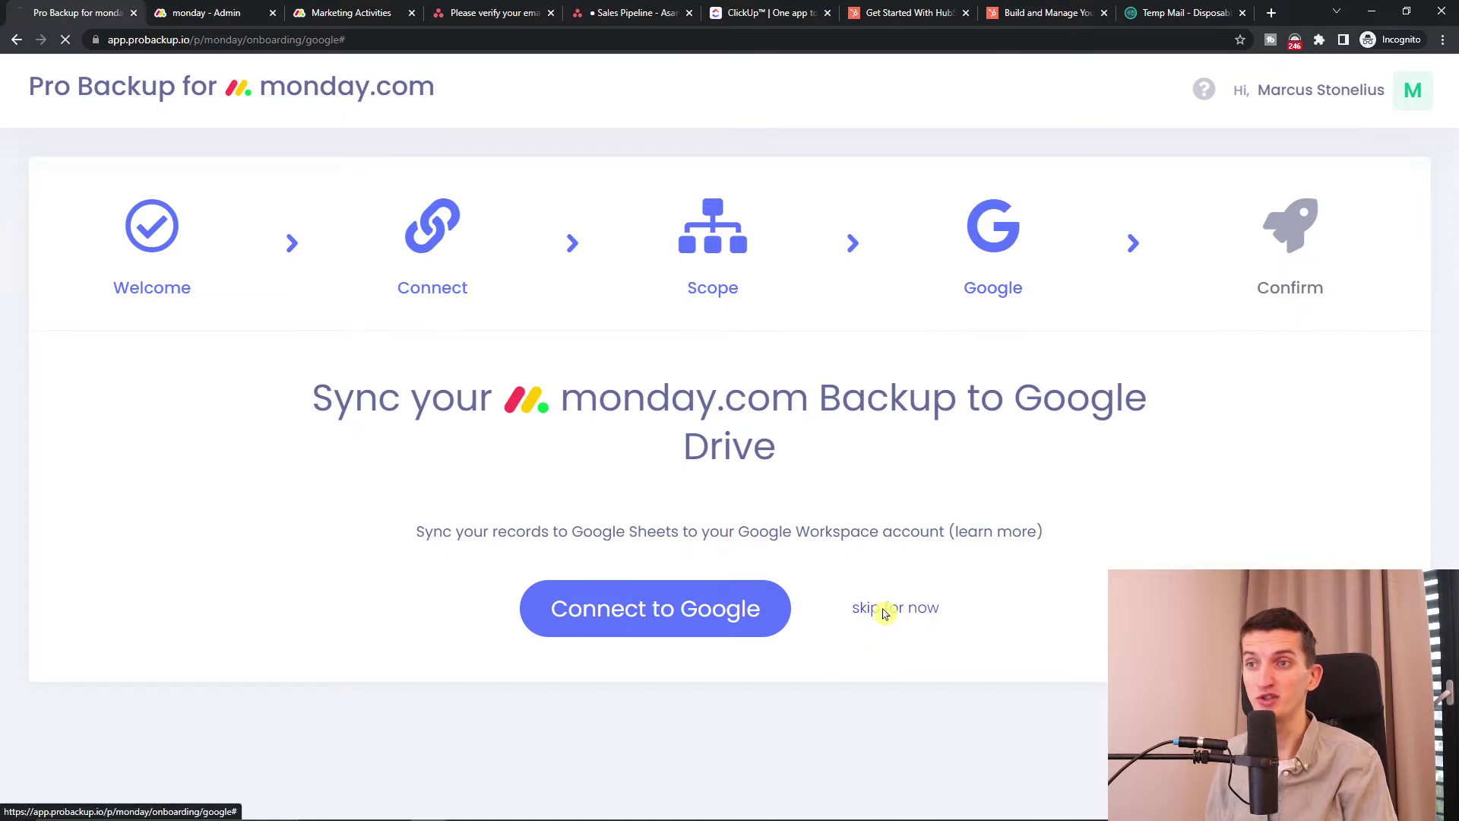
Skip Google Drive sync, start the first backup, and reopen the Status overview.
left_click(884, 612)
left_click(808, 583)
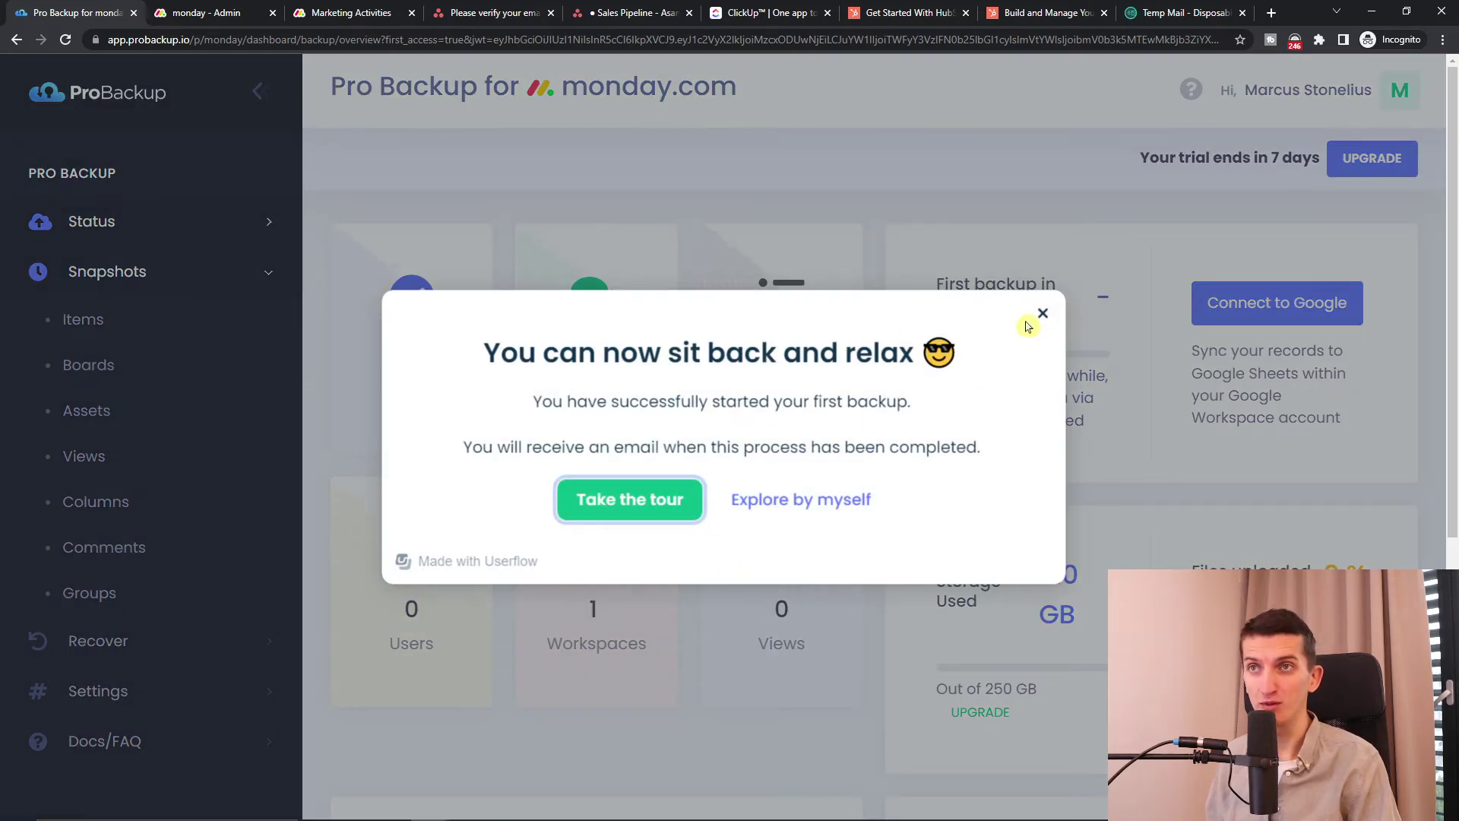
left_click(1038, 319)
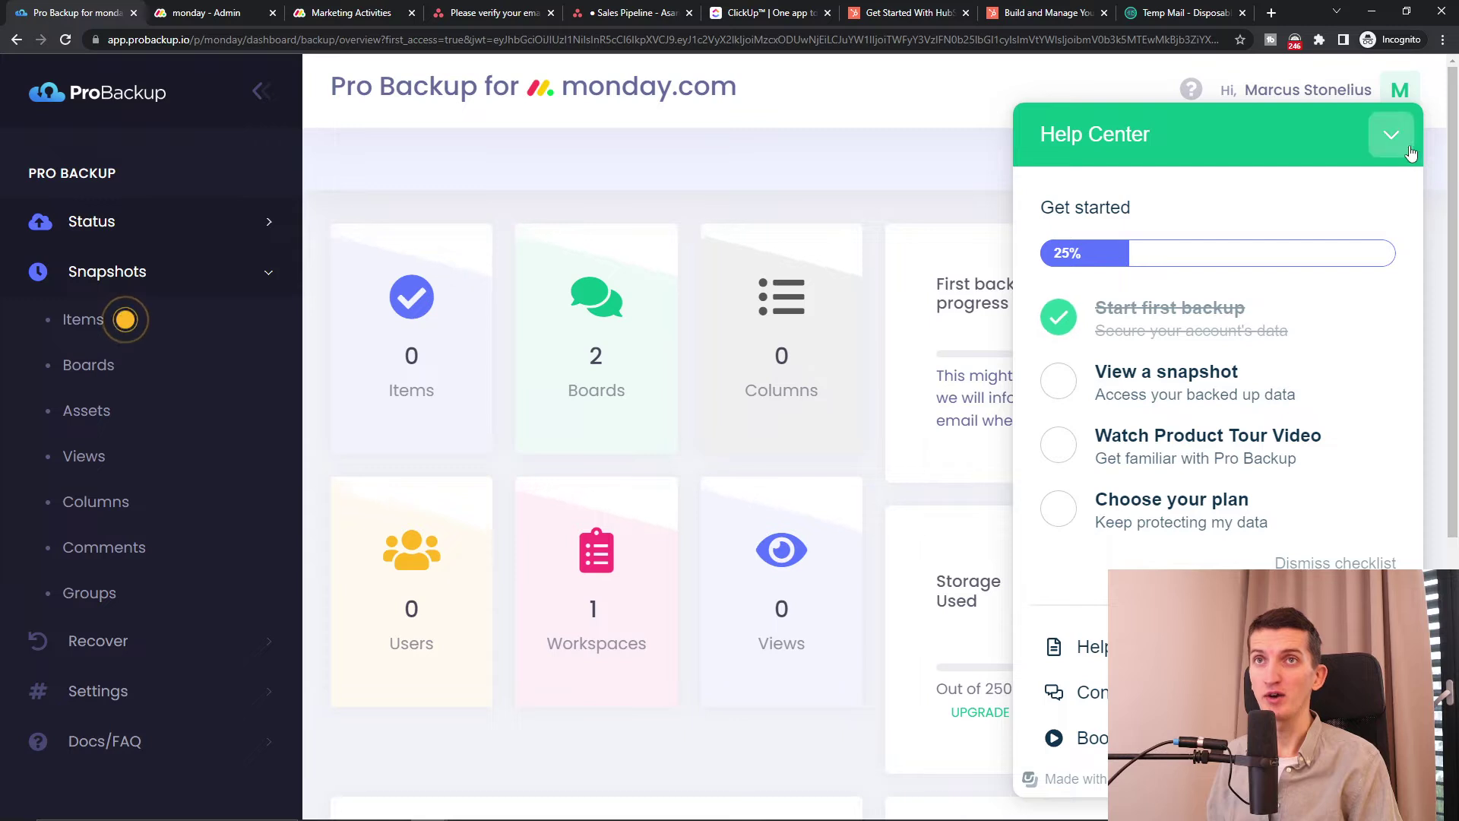
left_click(1391, 134)
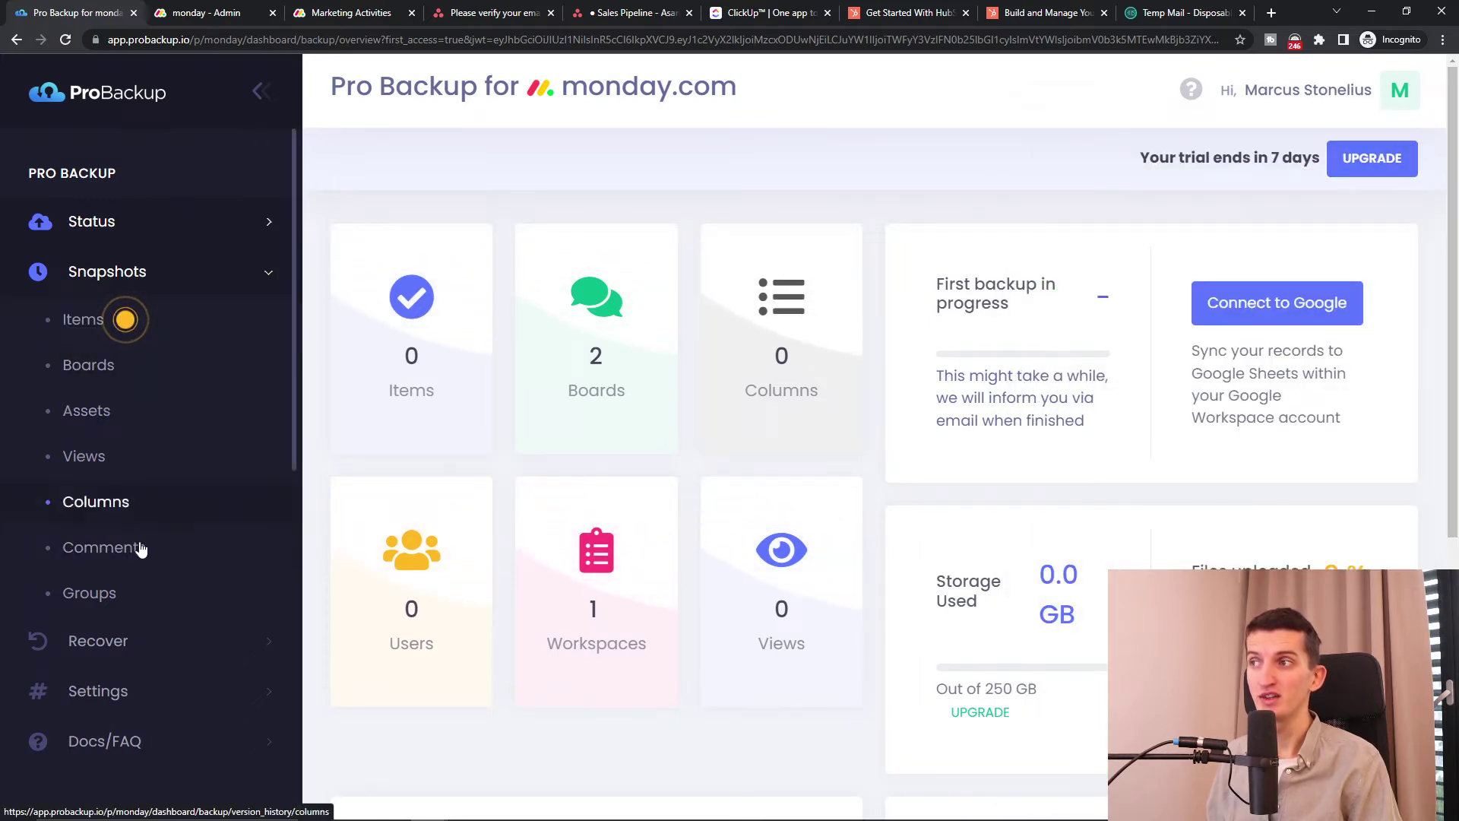
left_click(164, 223)
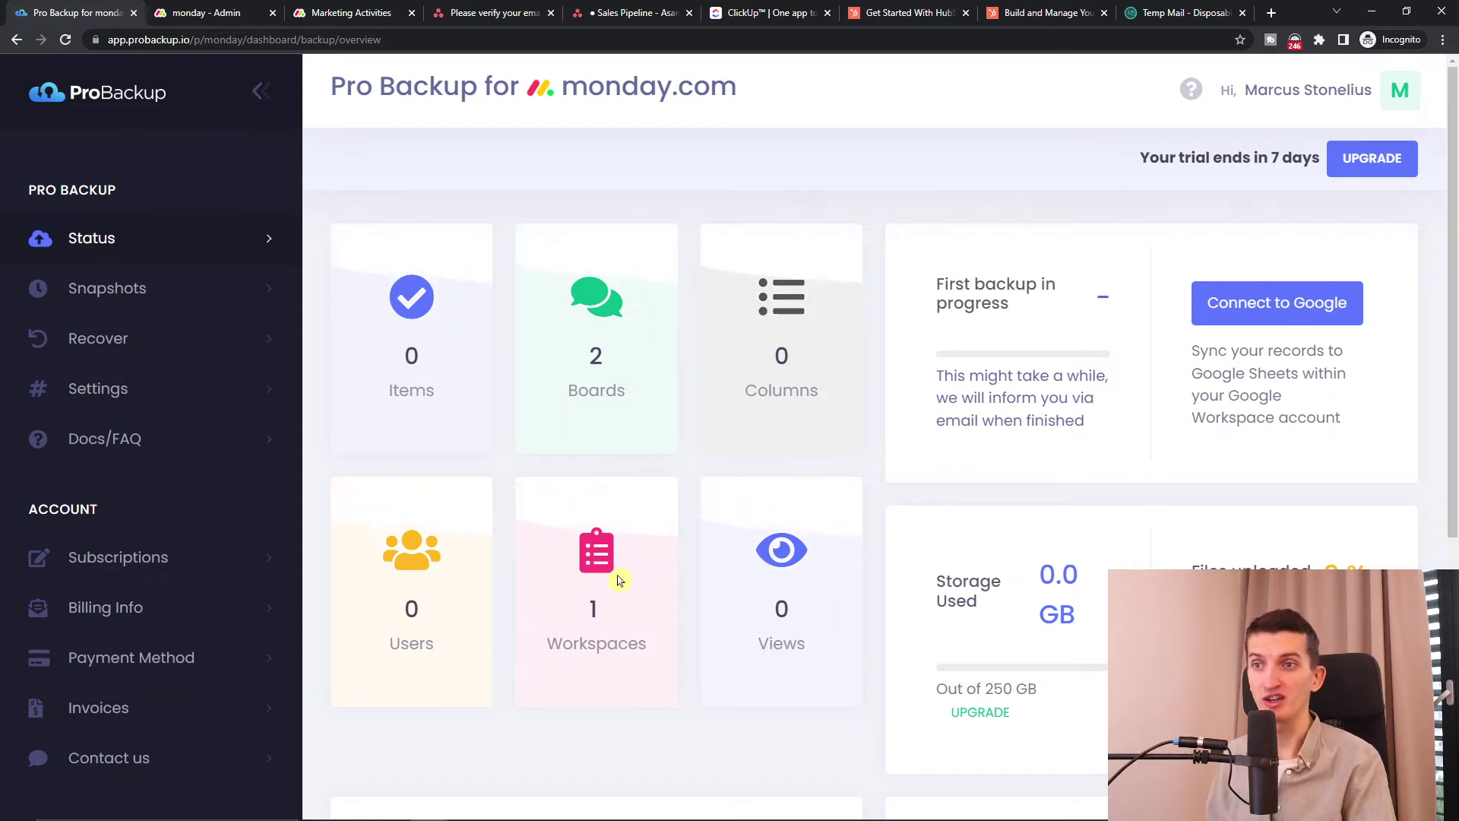
Open the Boards snapshots and dismiss the onboarding tips.
left_click(244, 291)
left_click(128, 320)
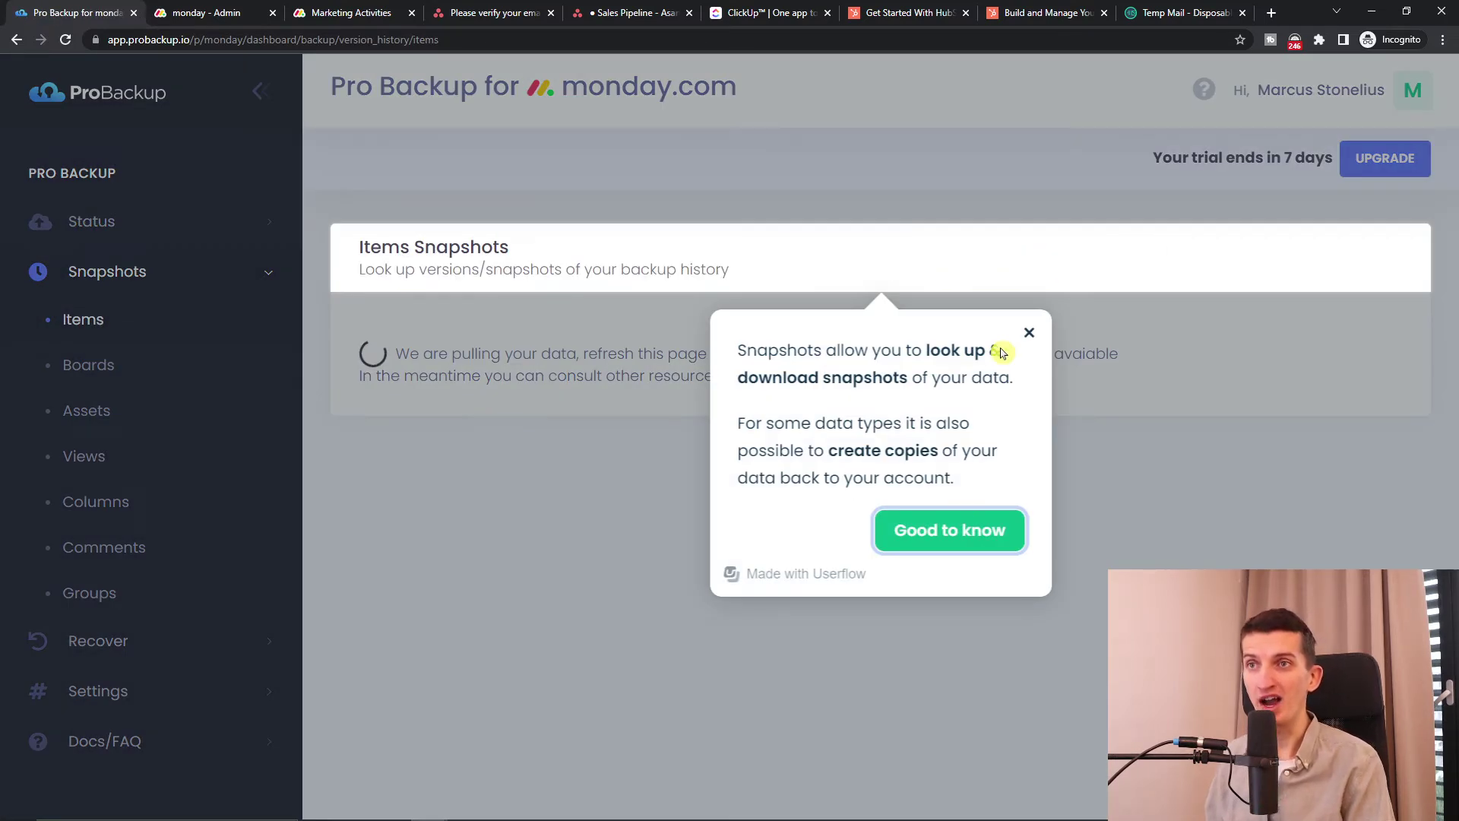
left_click(969, 530)
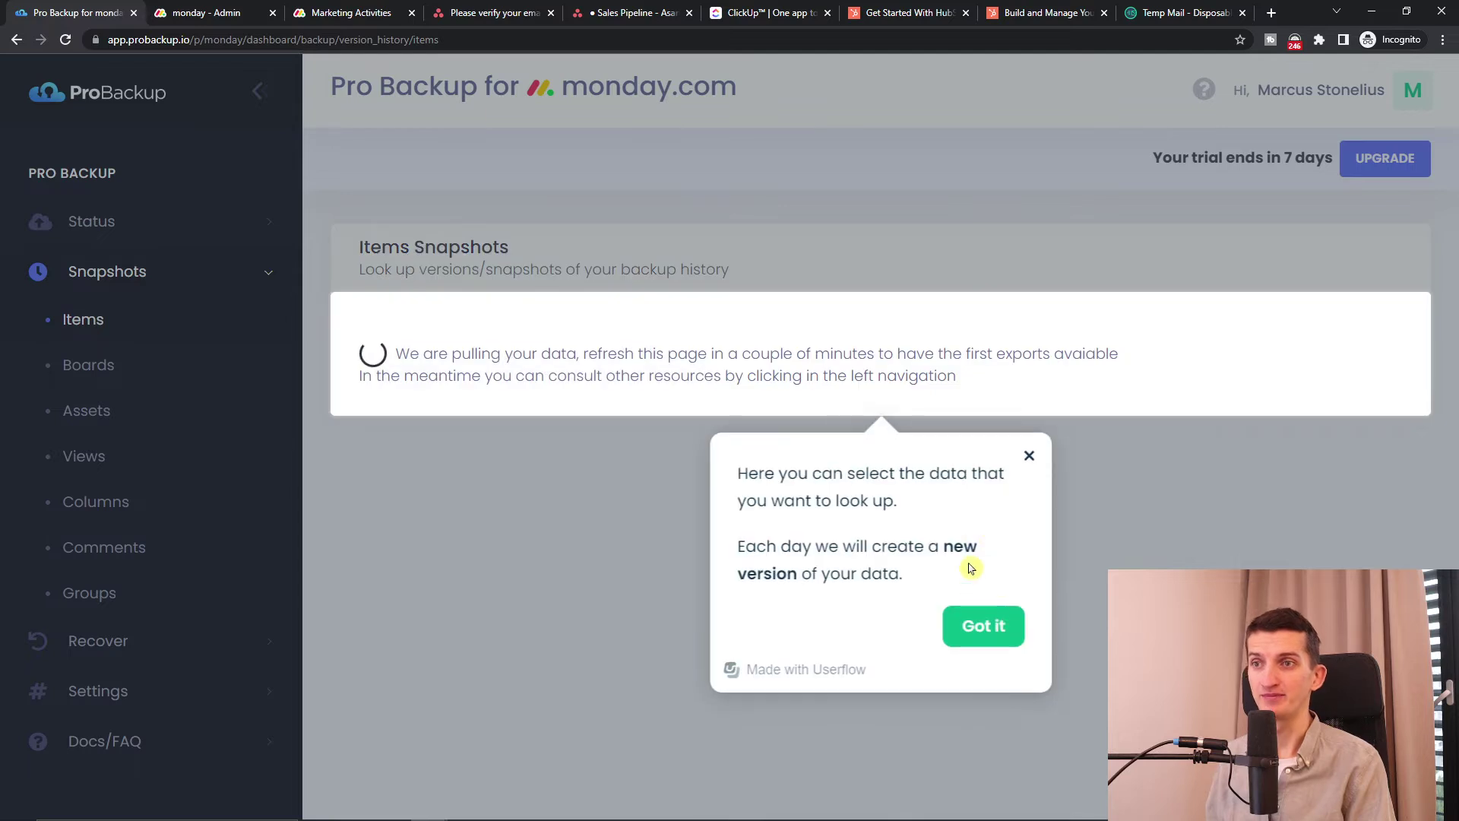
left_click(975, 630)
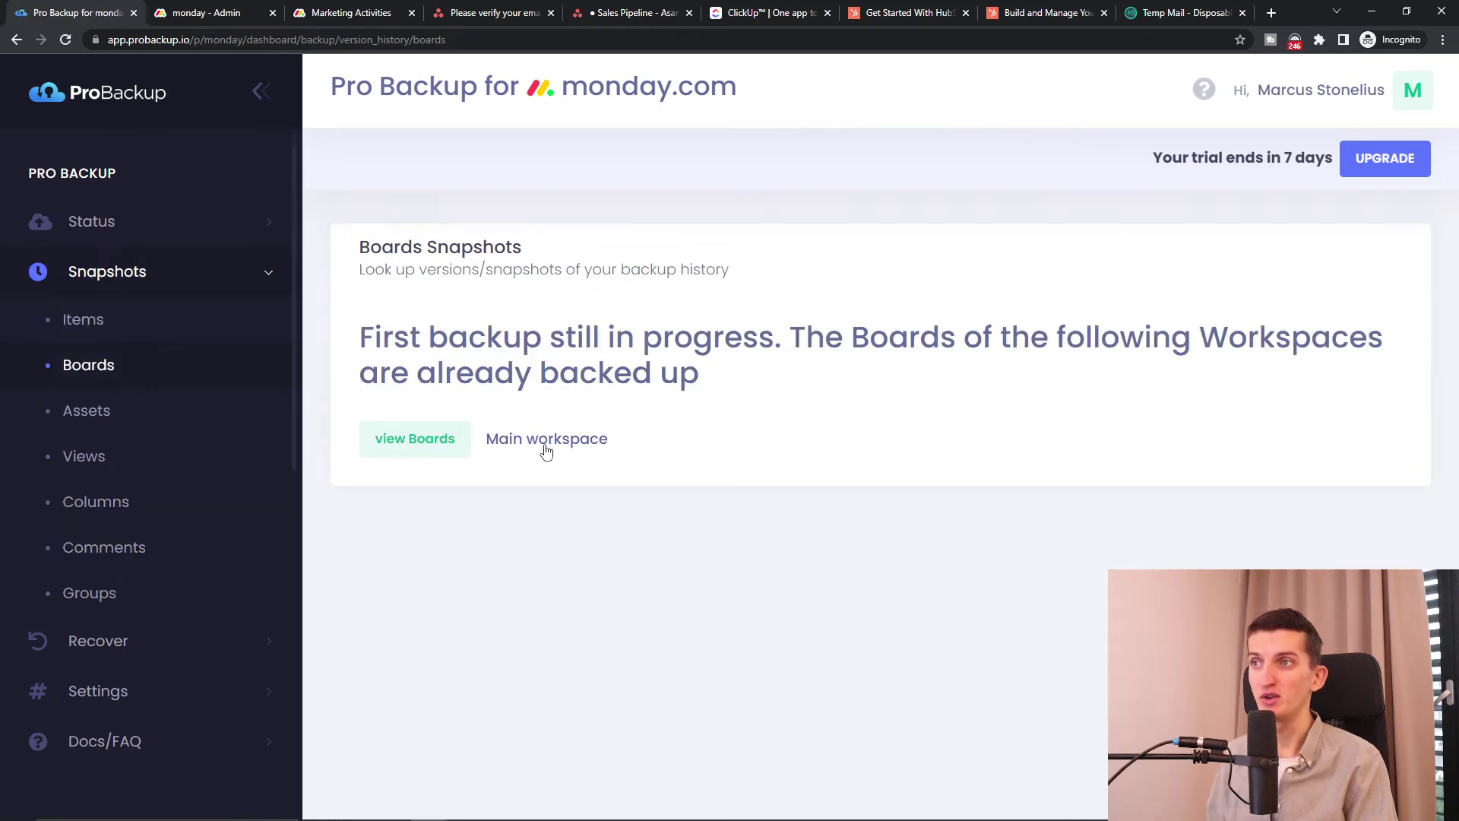
View the Main workspace boards in the 2022-12-08 snapshot, closing the guide tips.
left_click(417, 440)
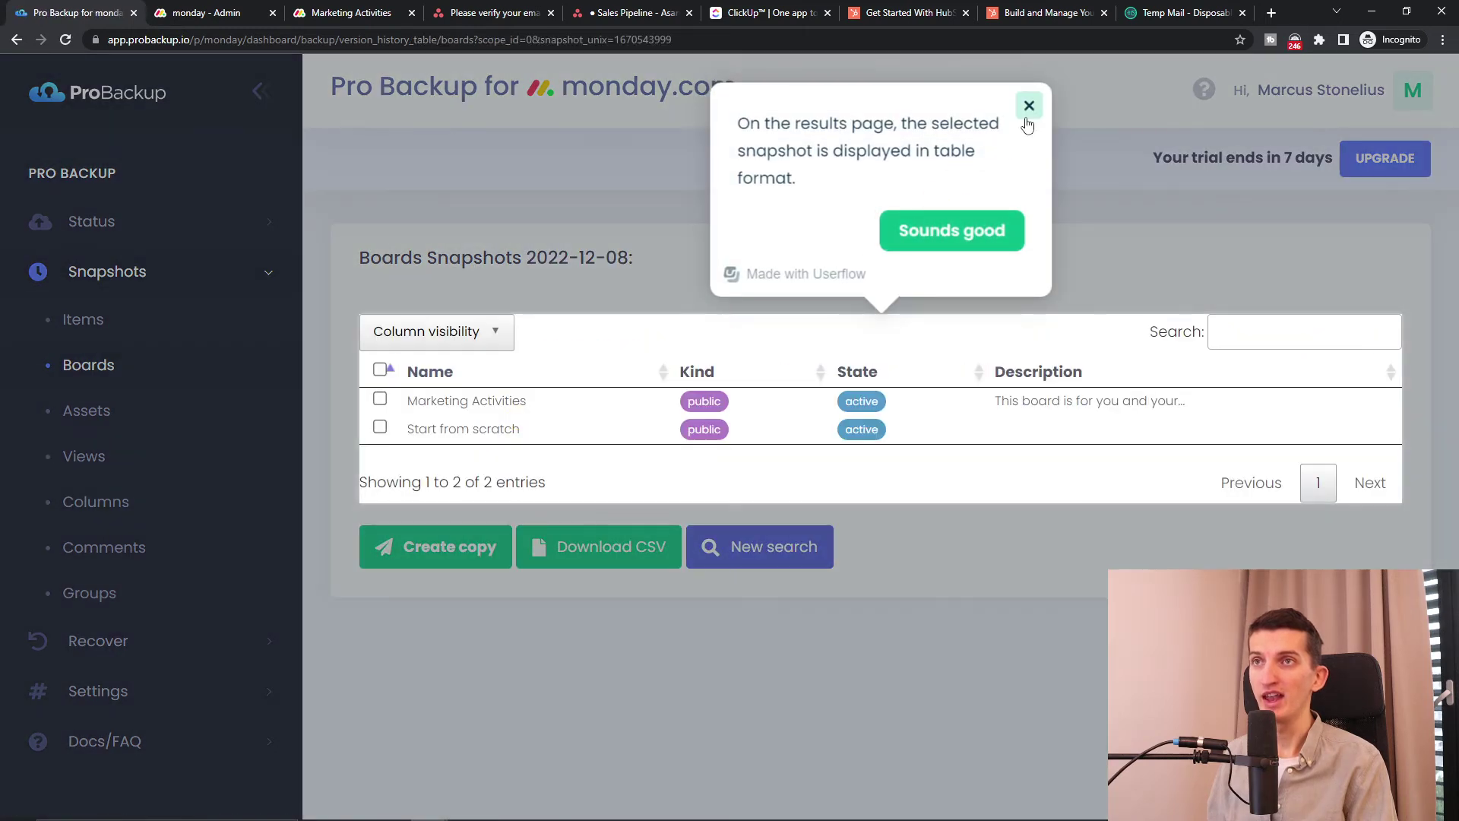
left_click(971, 218)
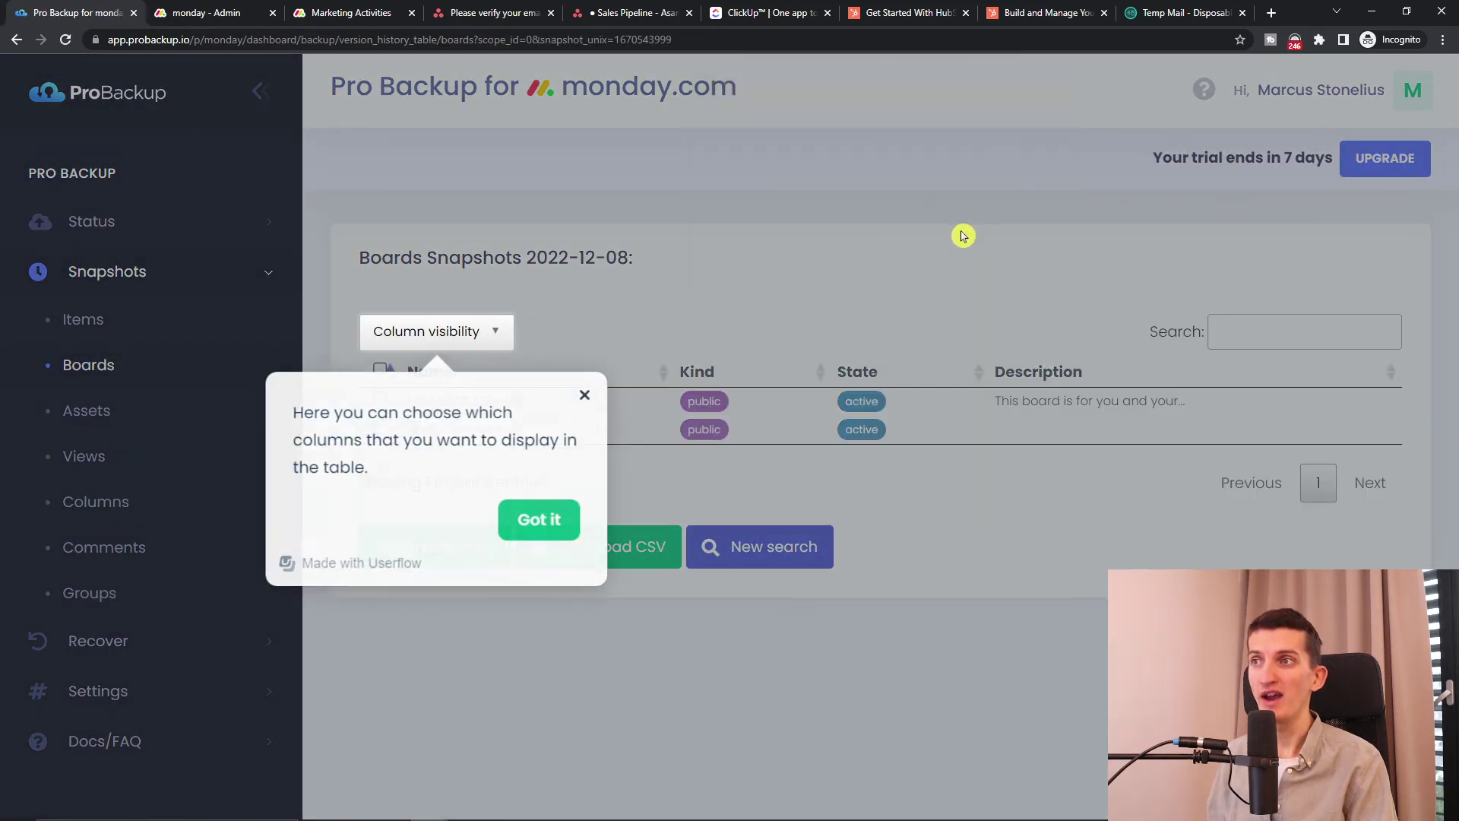
left_click(583, 388)
left_click(517, 465)
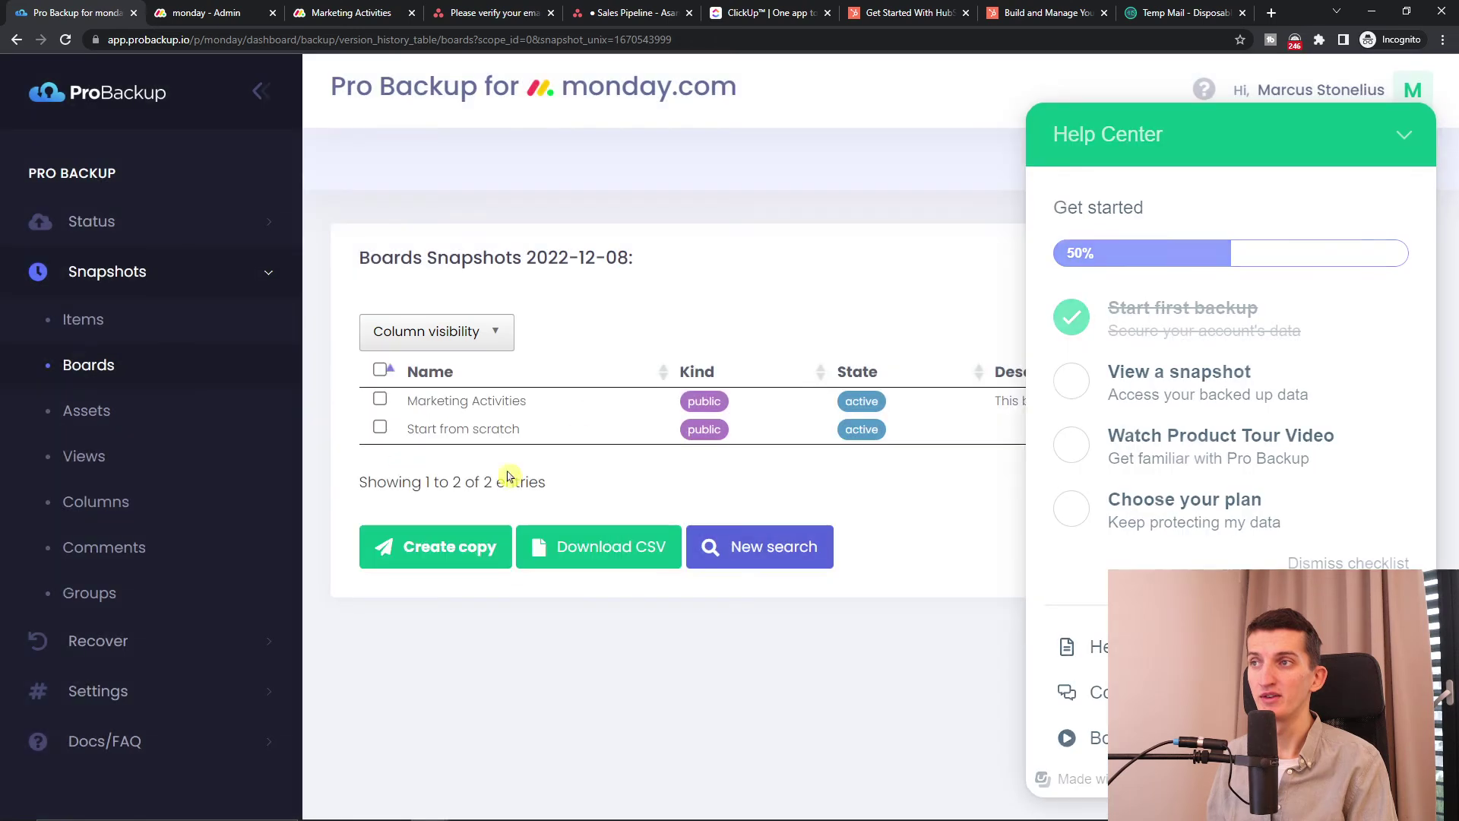
left_click(1410, 143)
left_click_drag(408, 408, 523, 445)
left_click(526, 444)
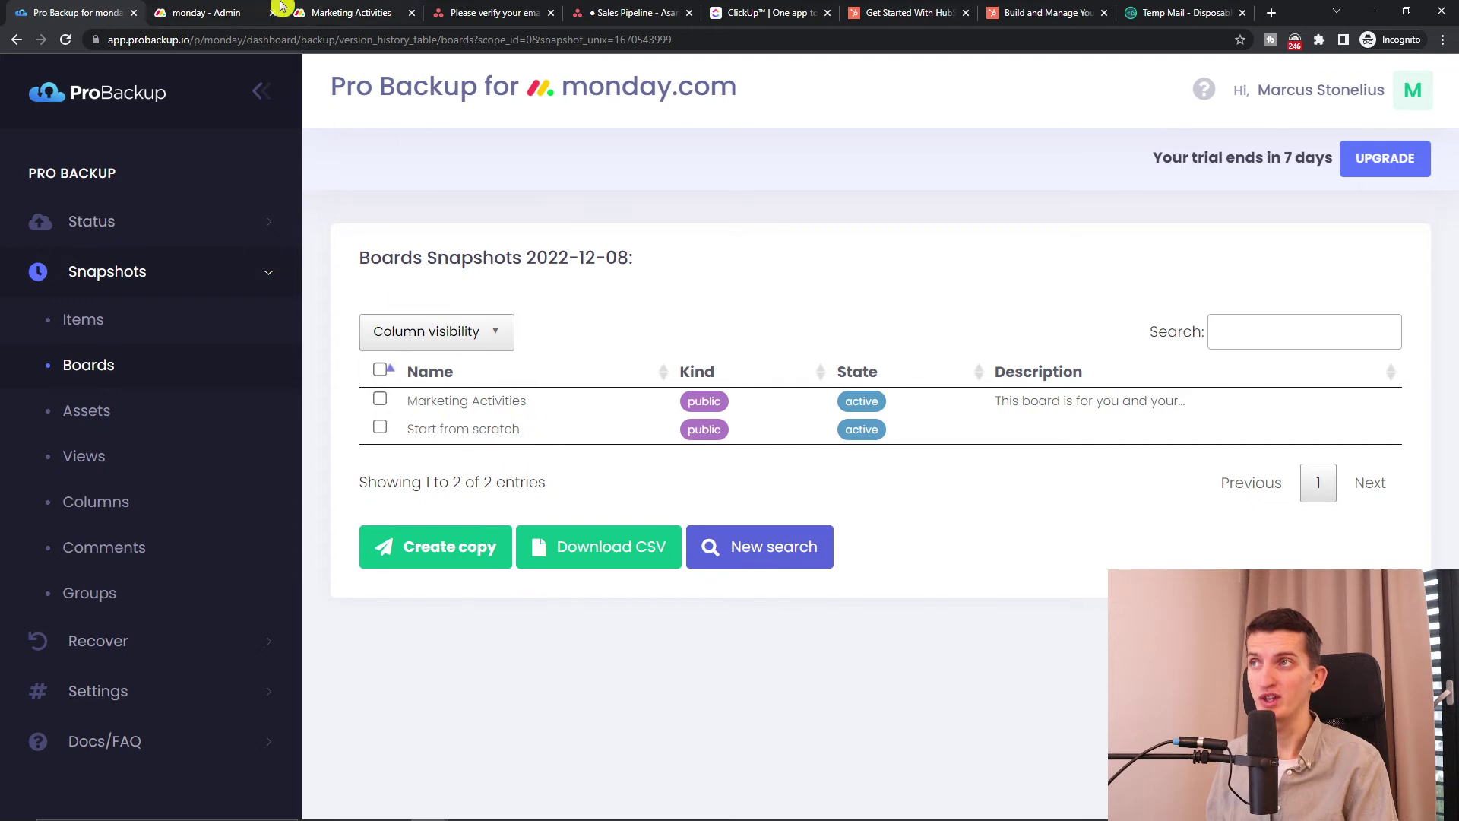
Open the original Marketing Activities board in monday.com.
left_click(251, 10)
left_click(38, 194)
scroll(790, 540, "down", 2)
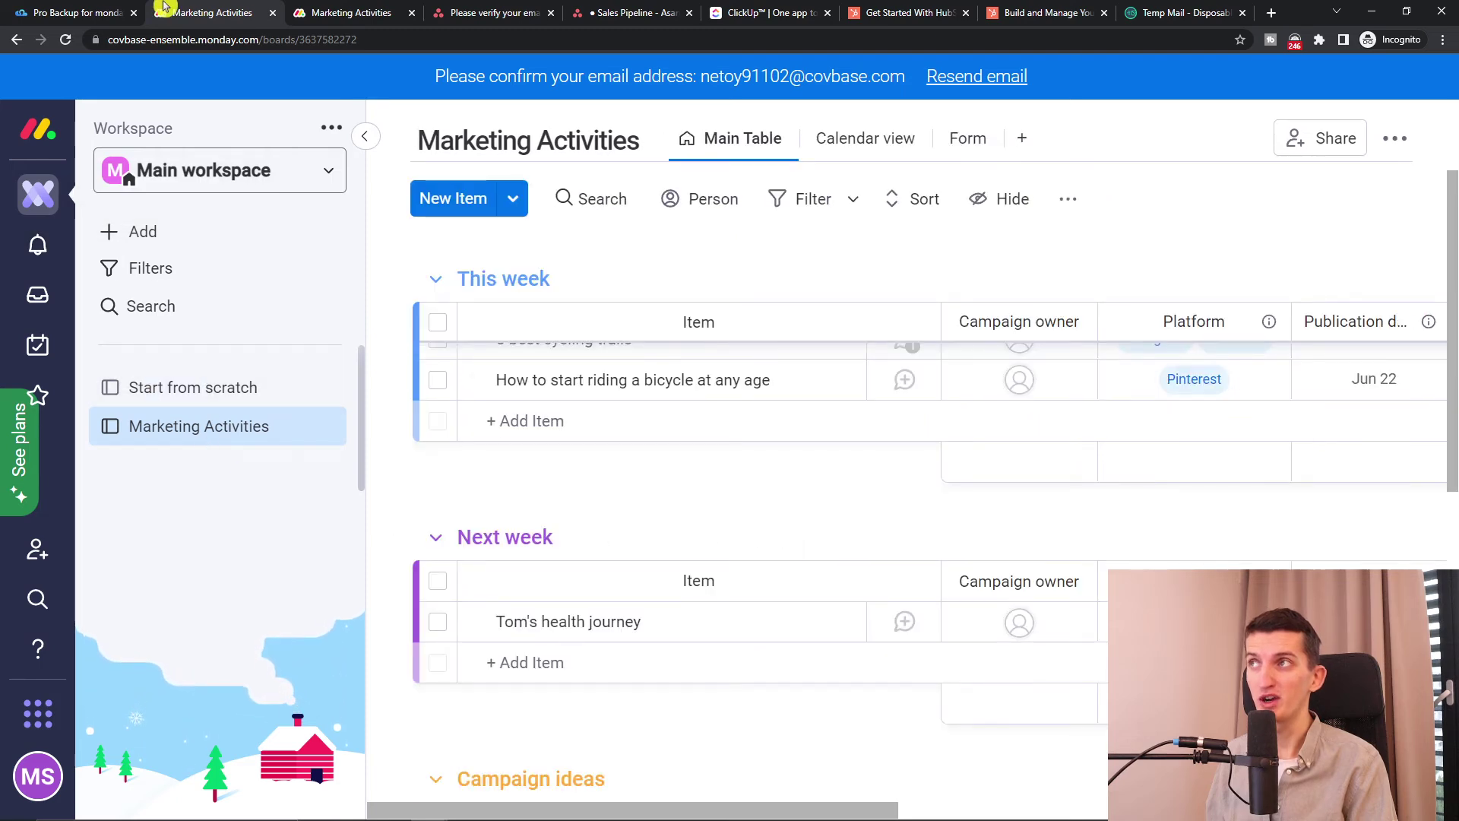
Restore the Marketing Activities snapshot as a copy and reload monday.com to show it.
left_click(76, 12)
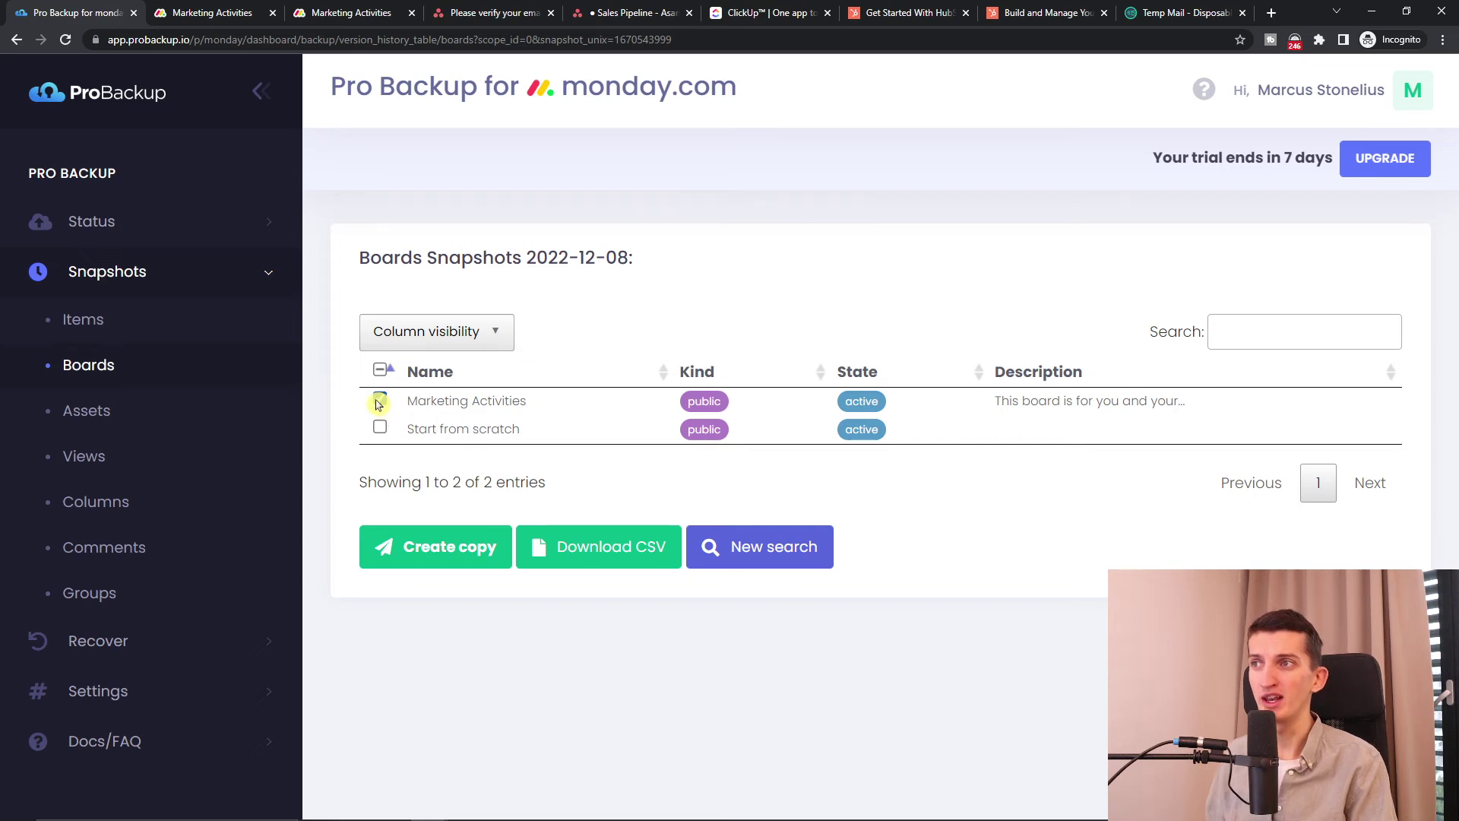
left_click(432, 564)
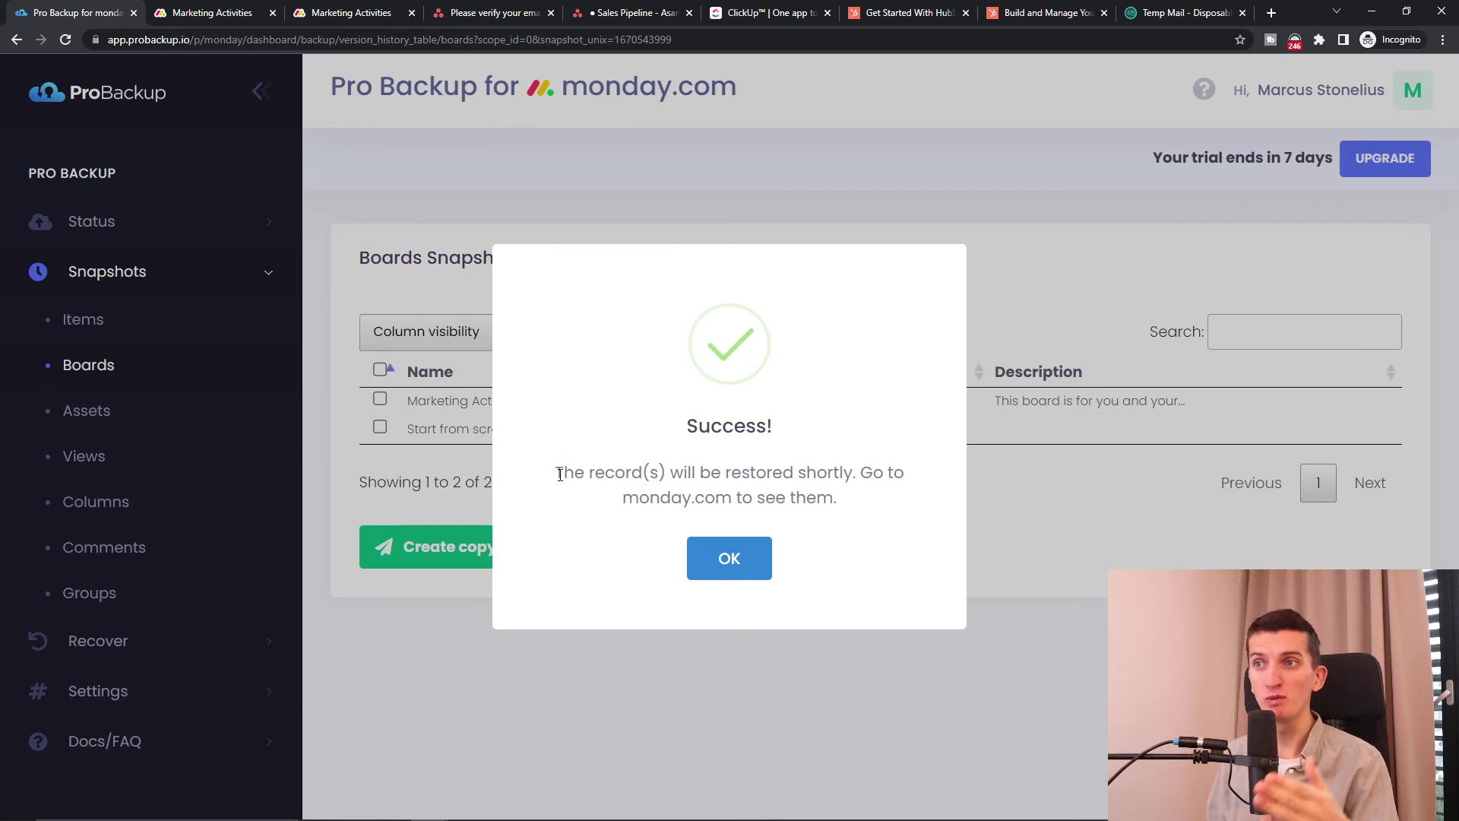
left_click(730, 558)
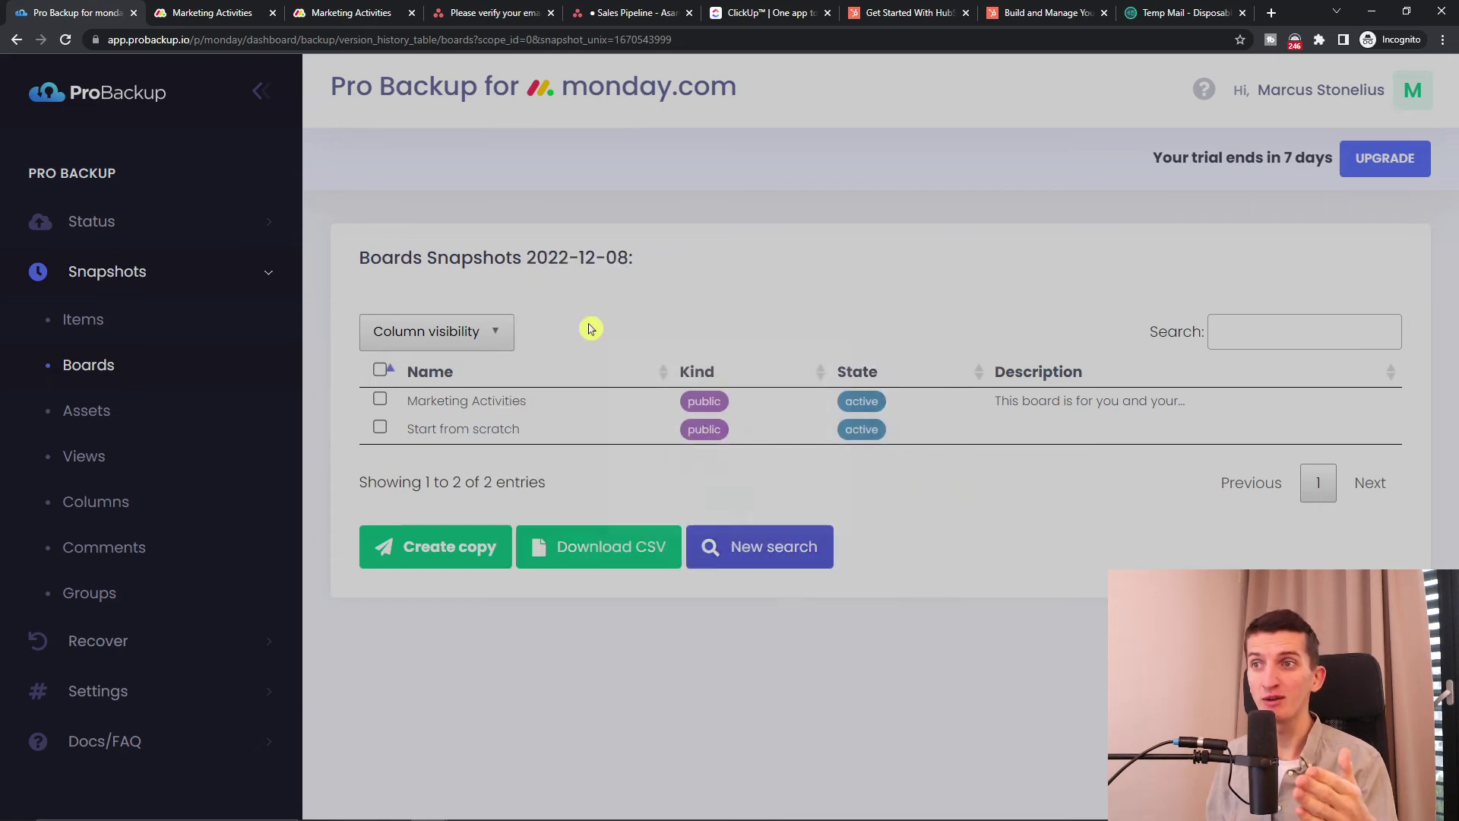
left_click(221, 13)
left_click(65, 40)
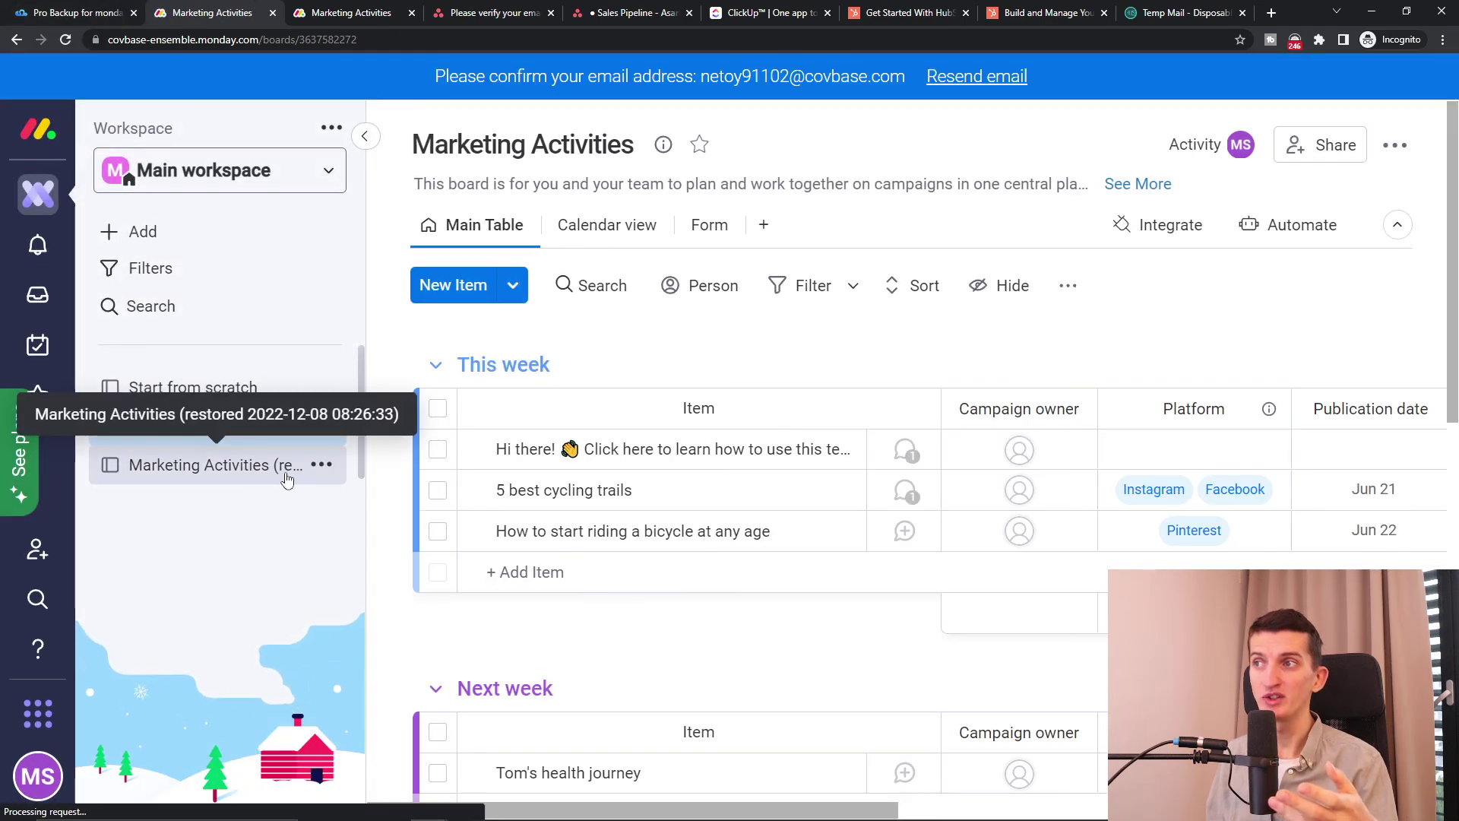
Open the restored Marketing Activities board, showing only Task 1, then return to Pro Backup snapshots.
left_click(286, 478)
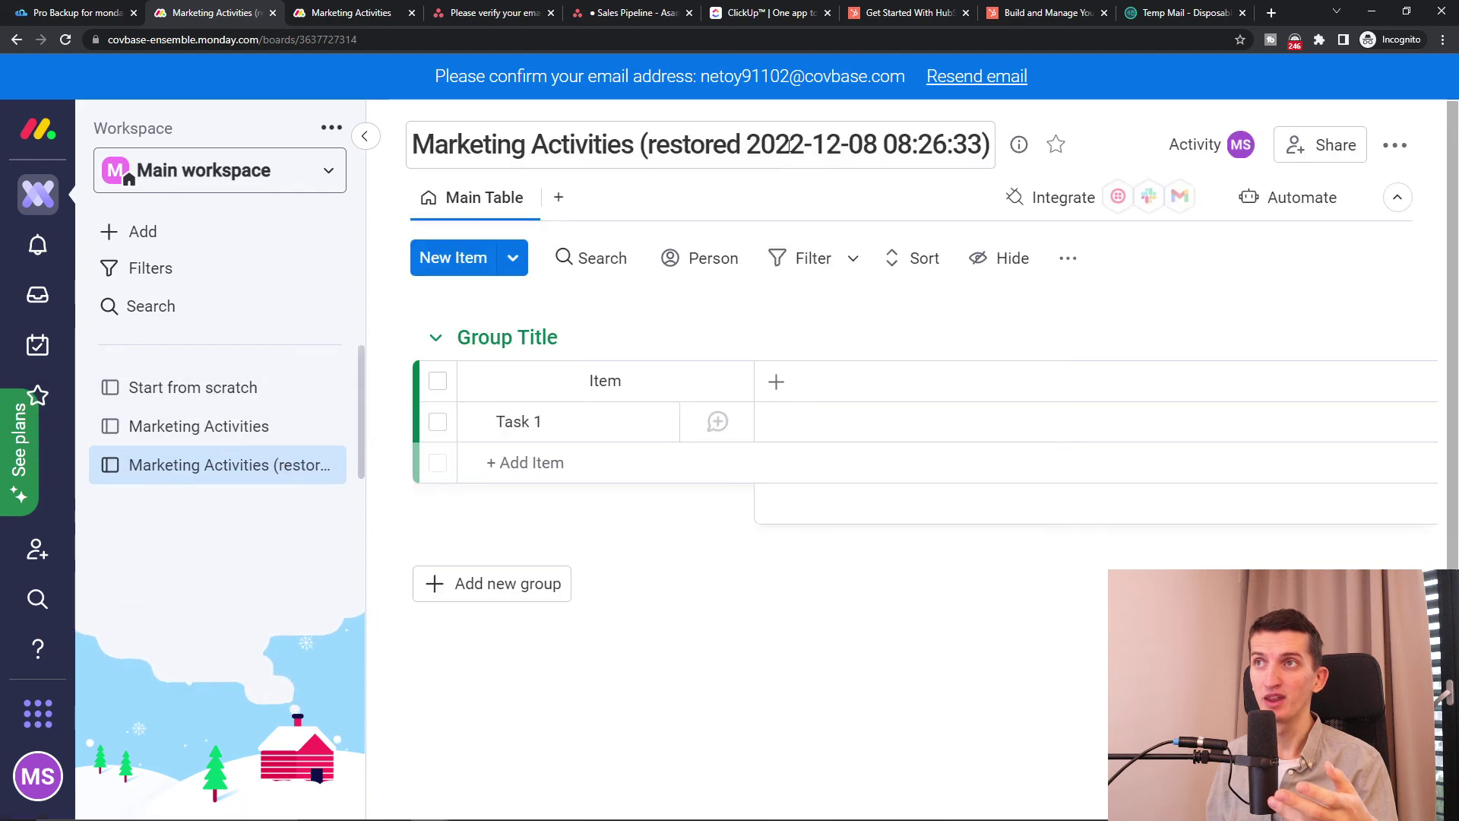
left_click(769, 146)
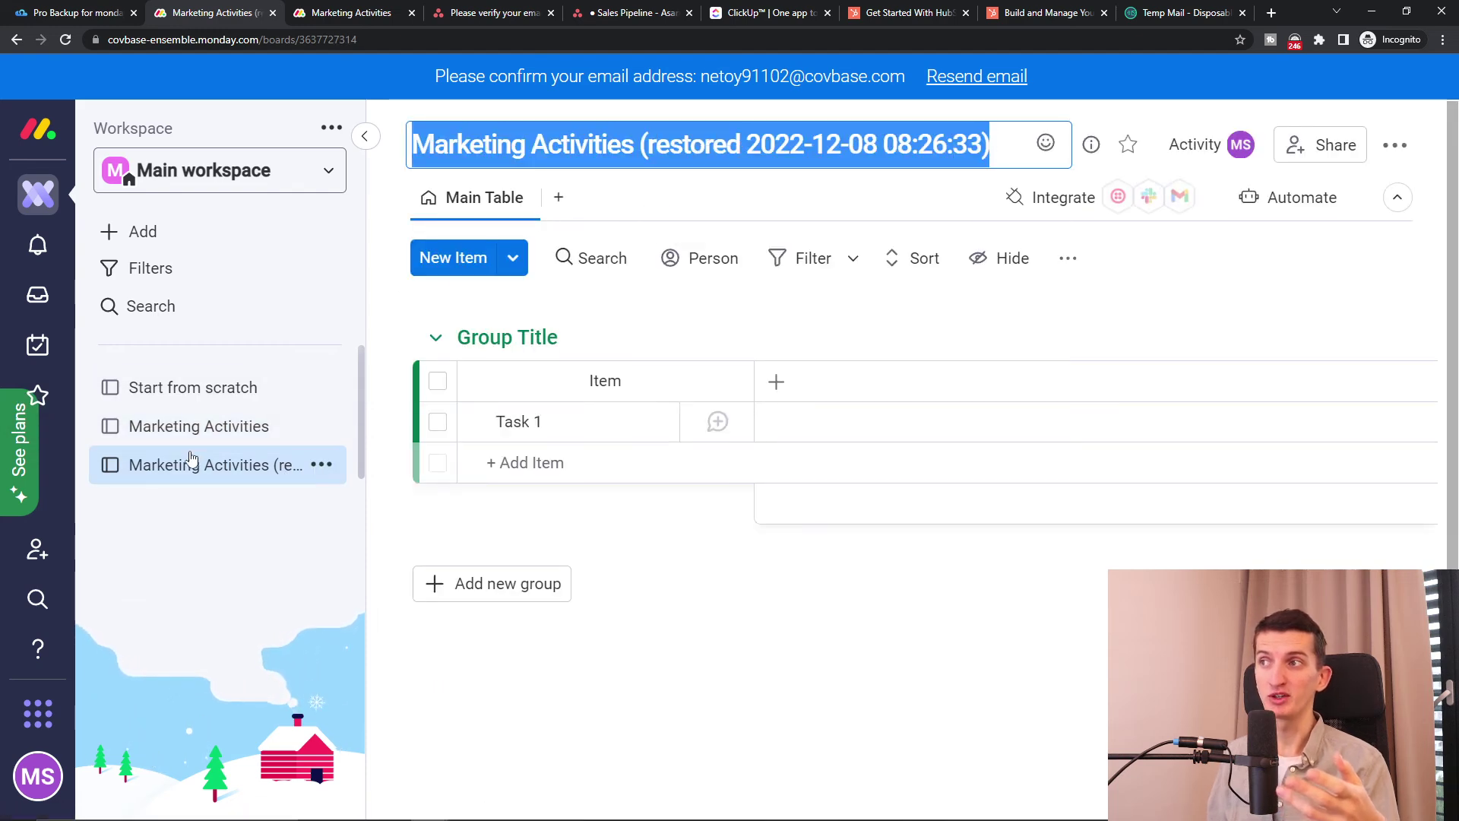
left_click(83, 13)
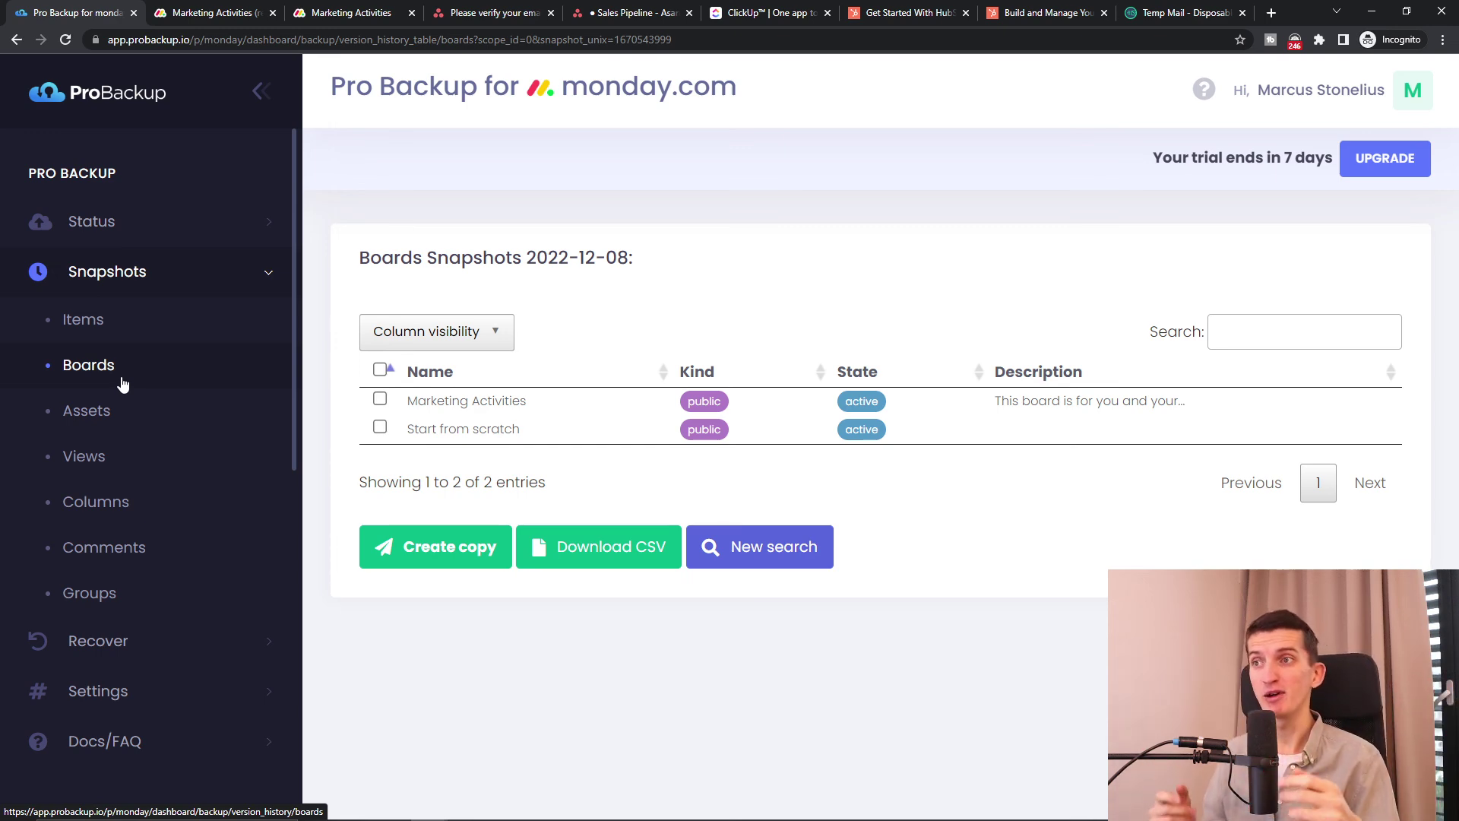
mouse_move(801, 813)
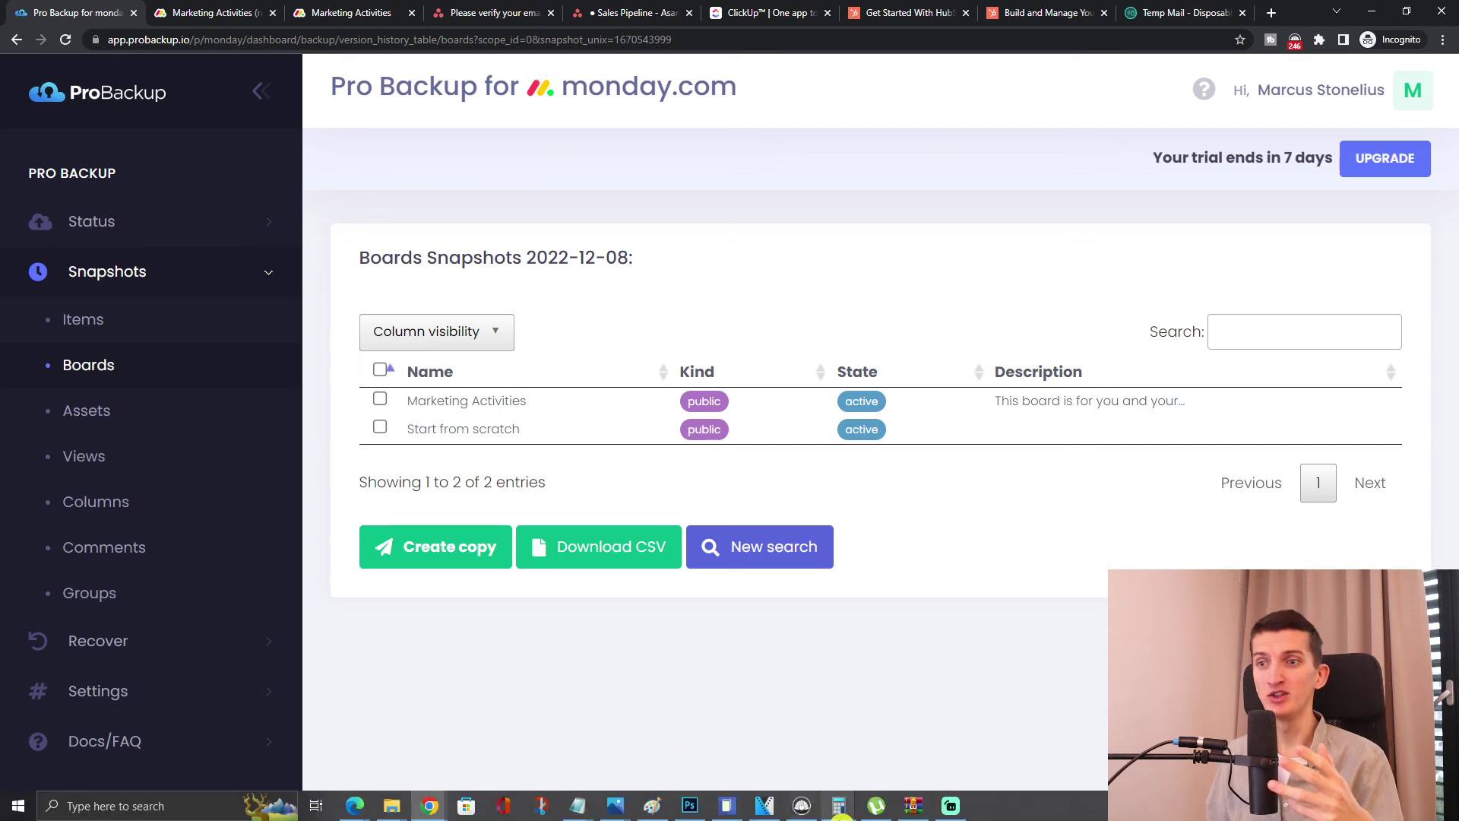
left_click(916, 807)
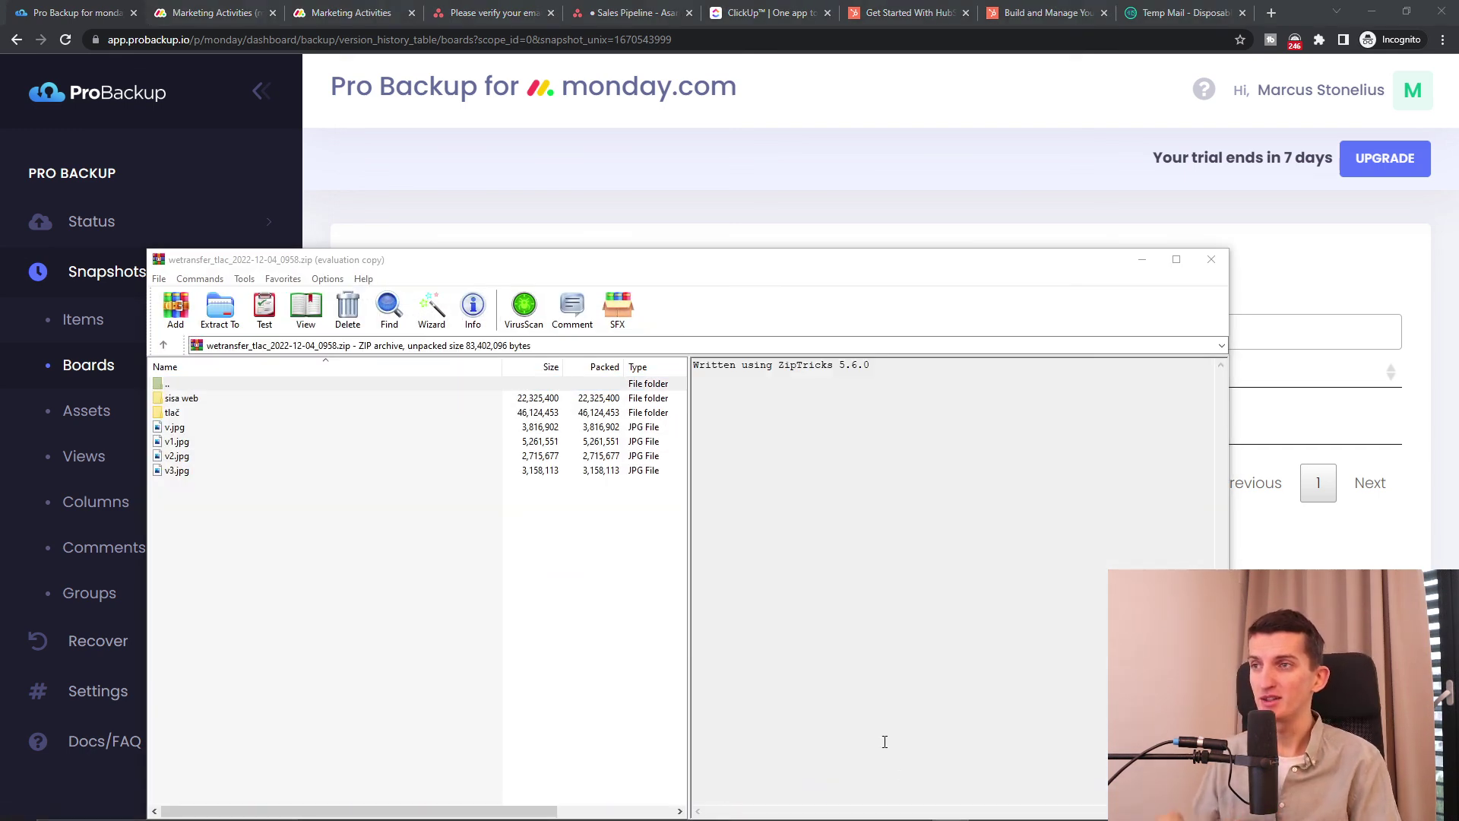
key("alt+Tab")
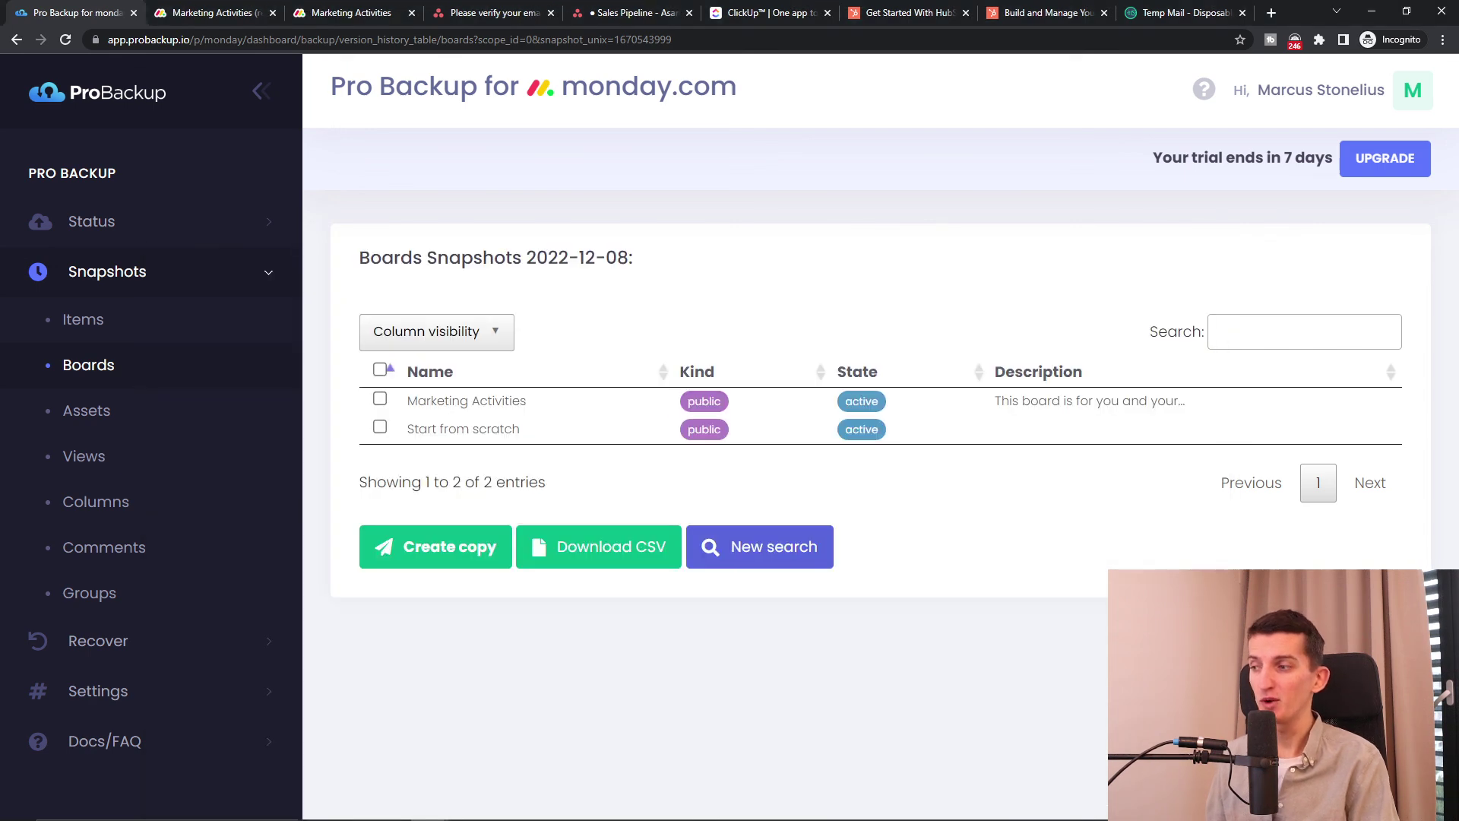